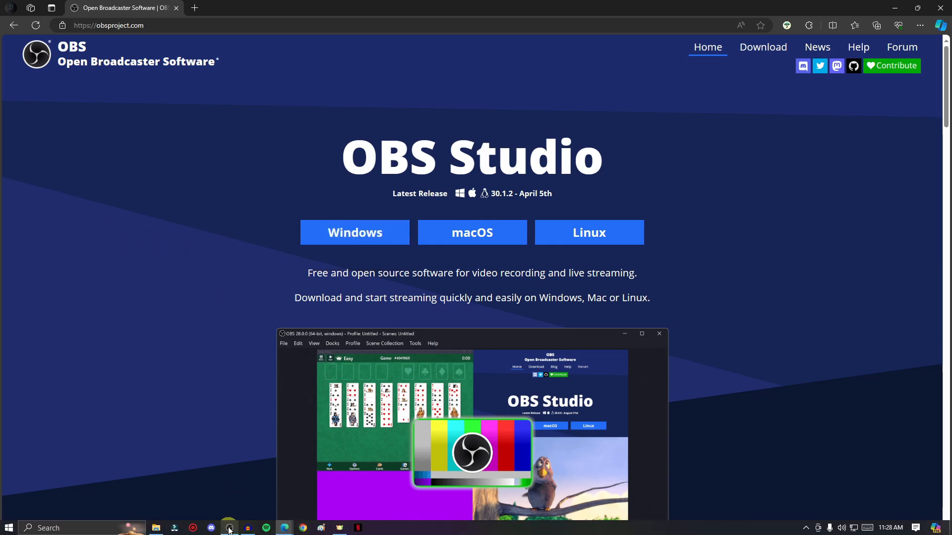
Step: Switch to OBS Studio, enlarge its window and position it over the browser so all docks are readable
click(229, 528)
drag(267, 57, 314, 19)
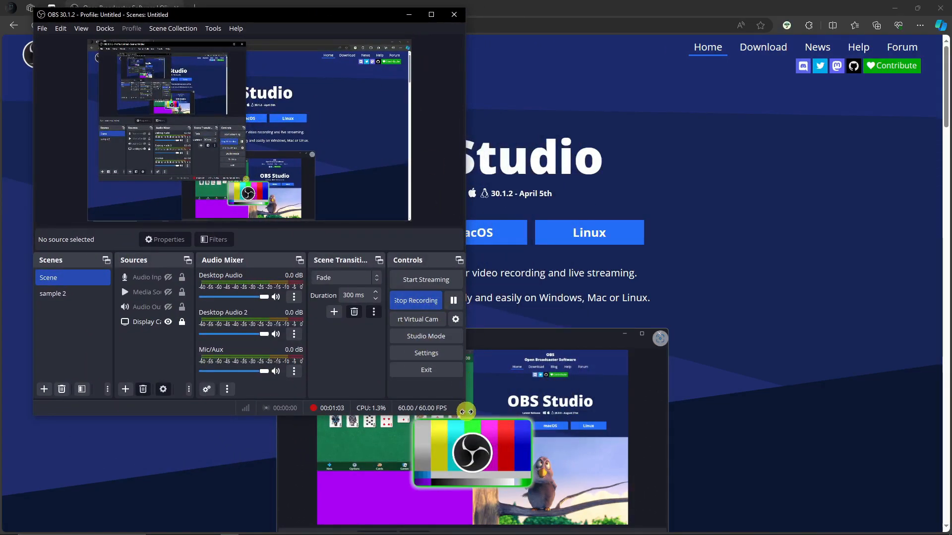
drag(462, 413, 783, 468)
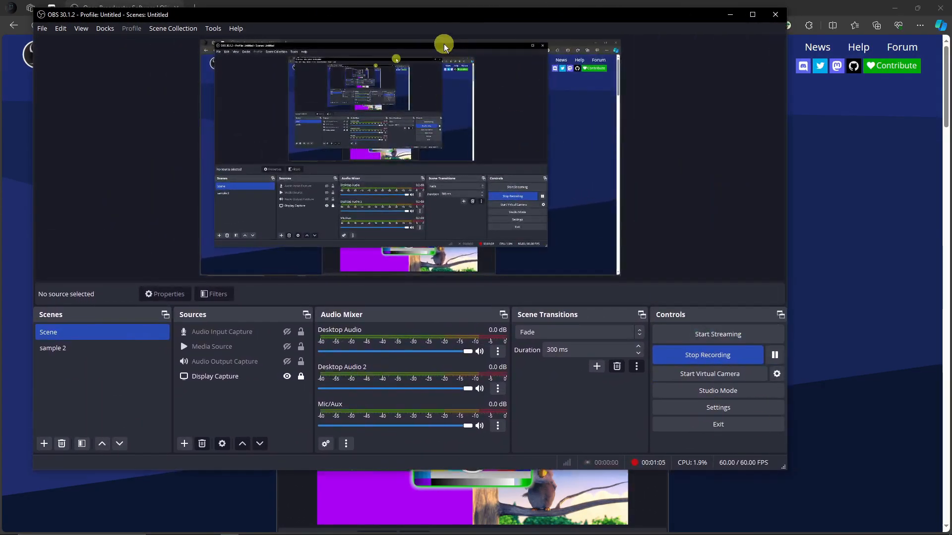
drag(419, 15, 429, 27)
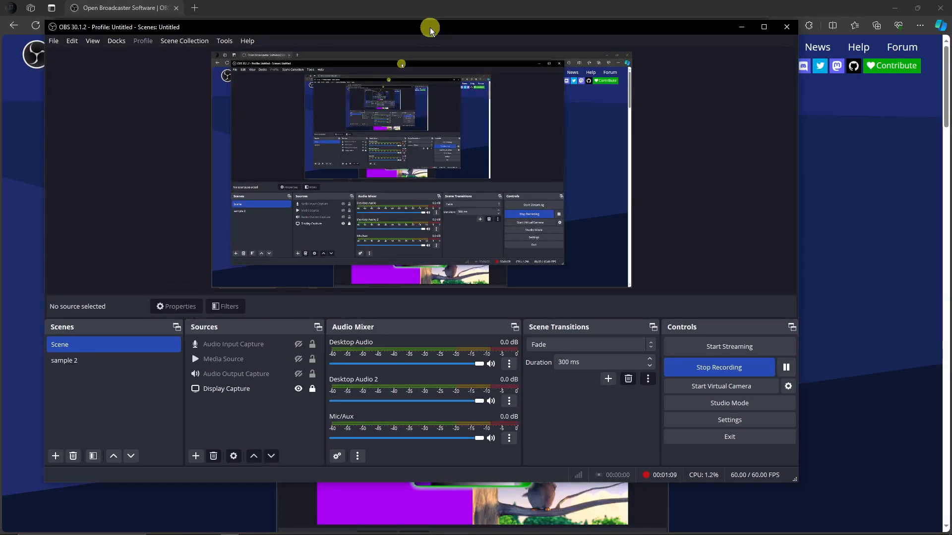
drag(430, 28, 367, 29)
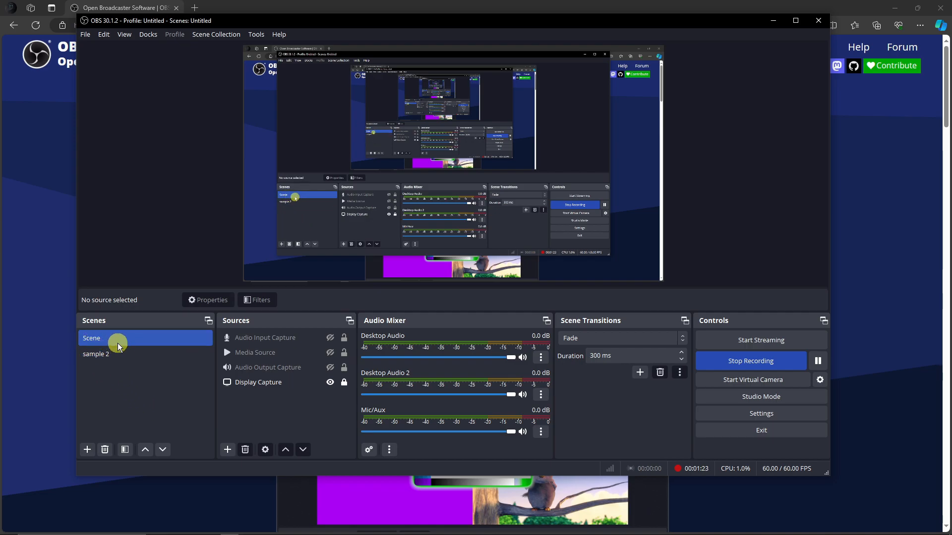
Step: Examine the scene list, the Display Capture source and the available source types
ctrl+click(144, 354)
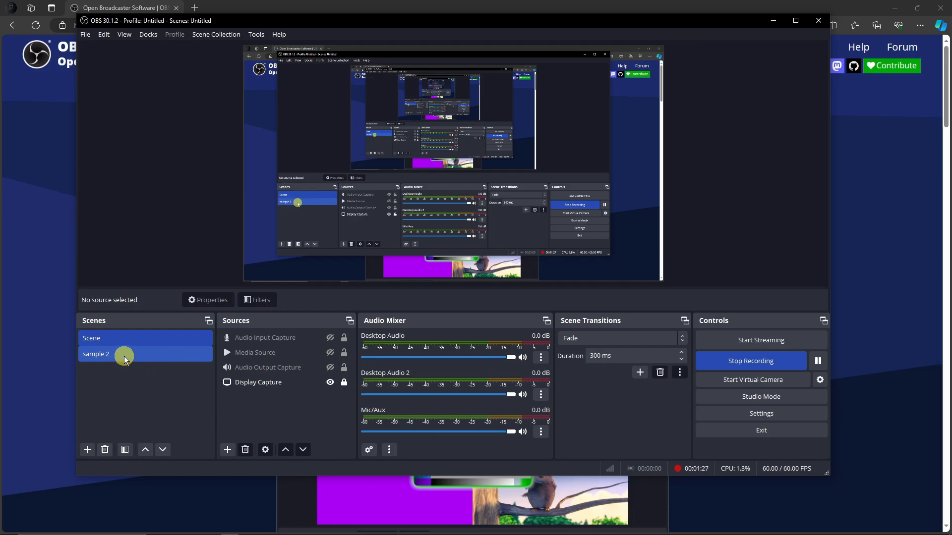
click(138, 344)
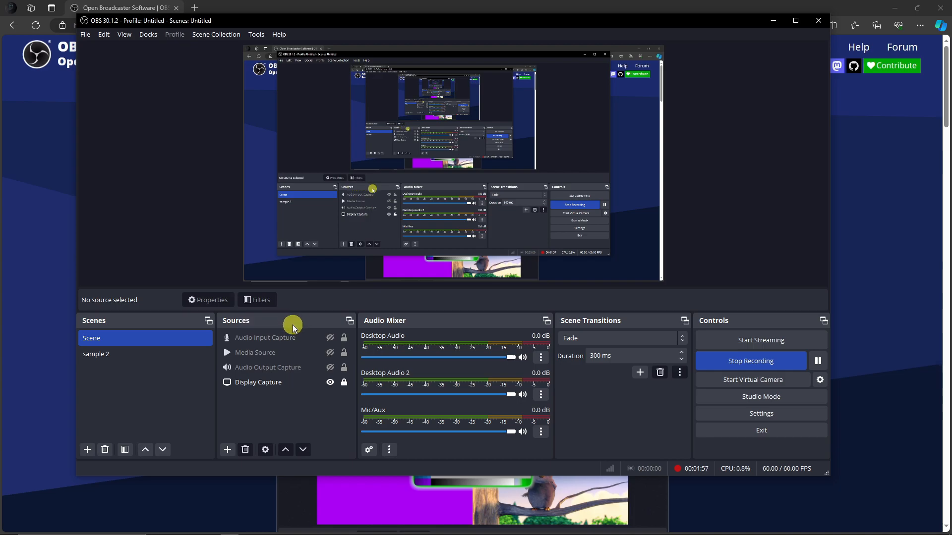
click(275, 386)
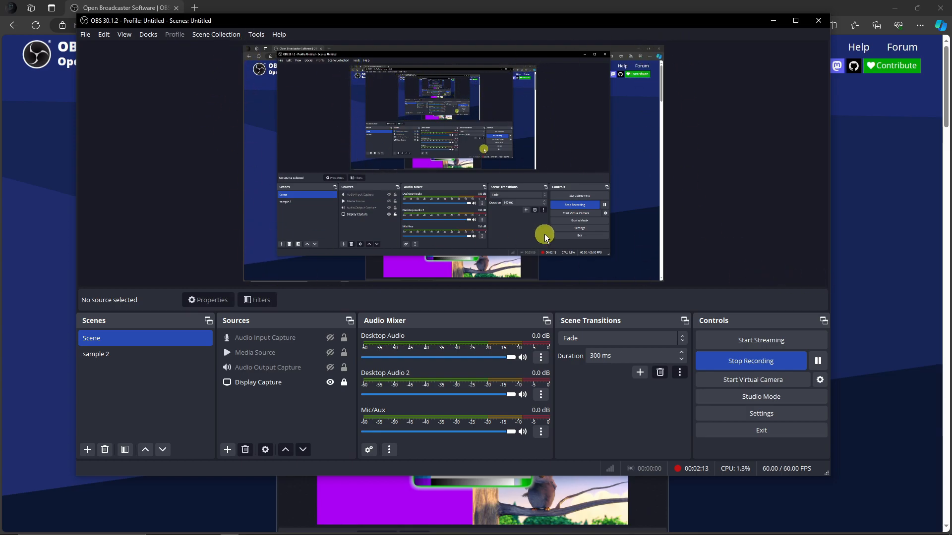
drag(271, 19, 294, 28)
click(293, 391)
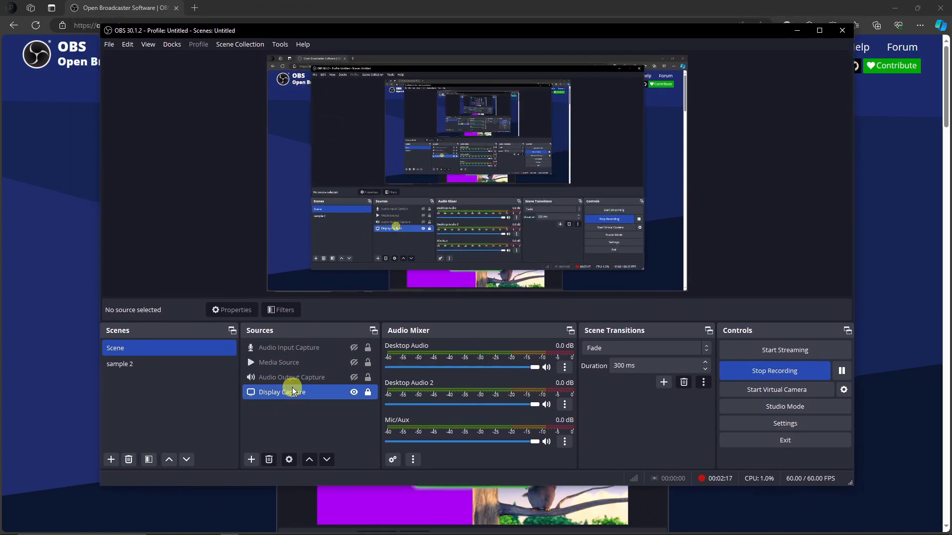
click(251, 461)
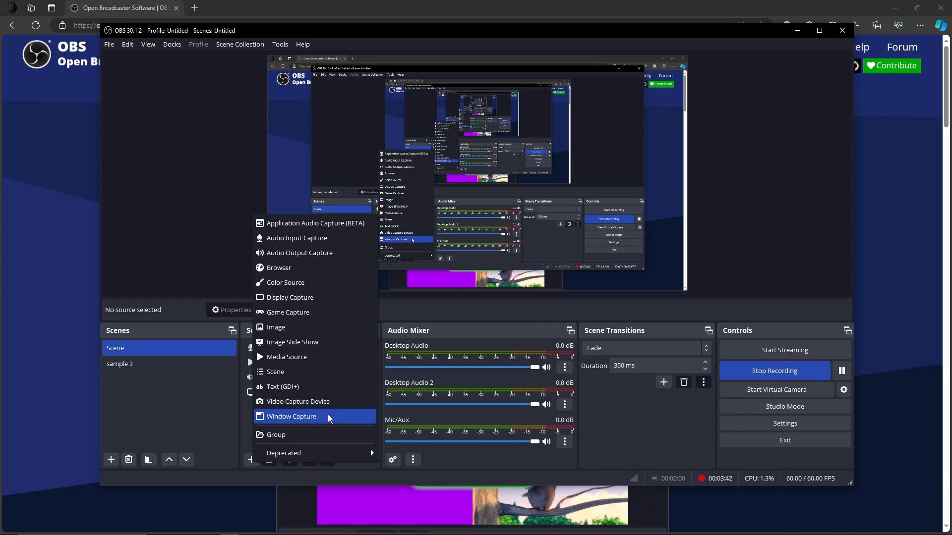
Step: Switch to the Edge browser and open YouTube in a new tab
click(321, 9)
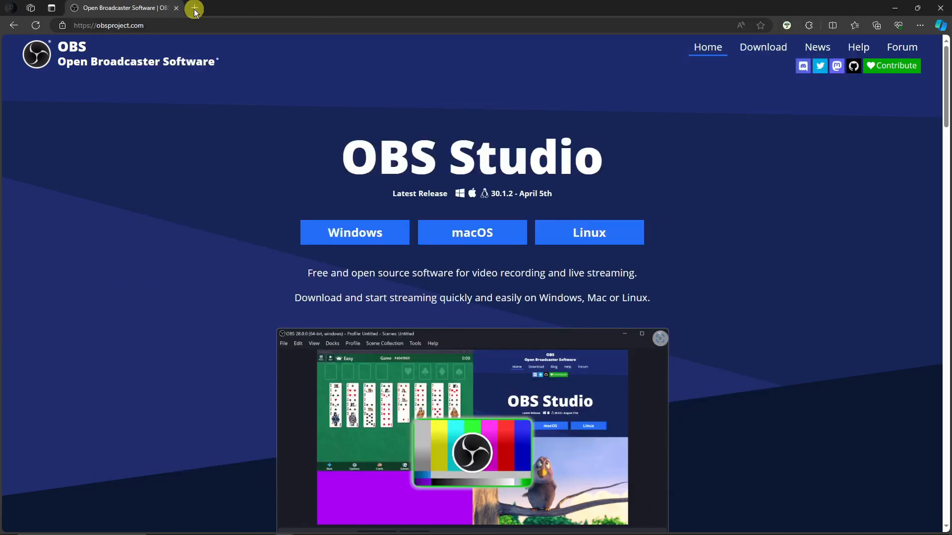
click(194, 9)
text(y)
key(Return)
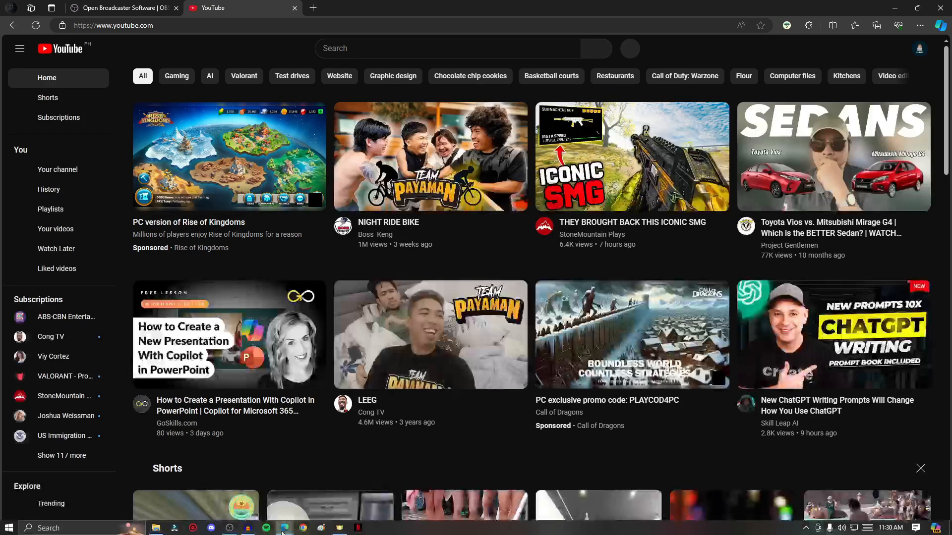
Step: Return to the OBS project website tab in the browser and bring OBS Studio back to the front
click(231, 530)
click(328, 4)
mouse_move(356, 106)
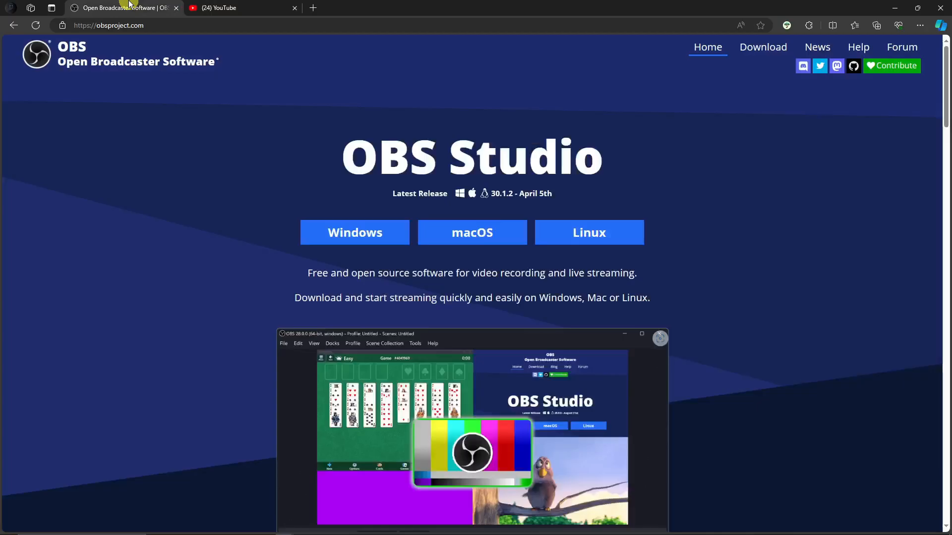
click(130, 6)
mouse_move(257, 531)
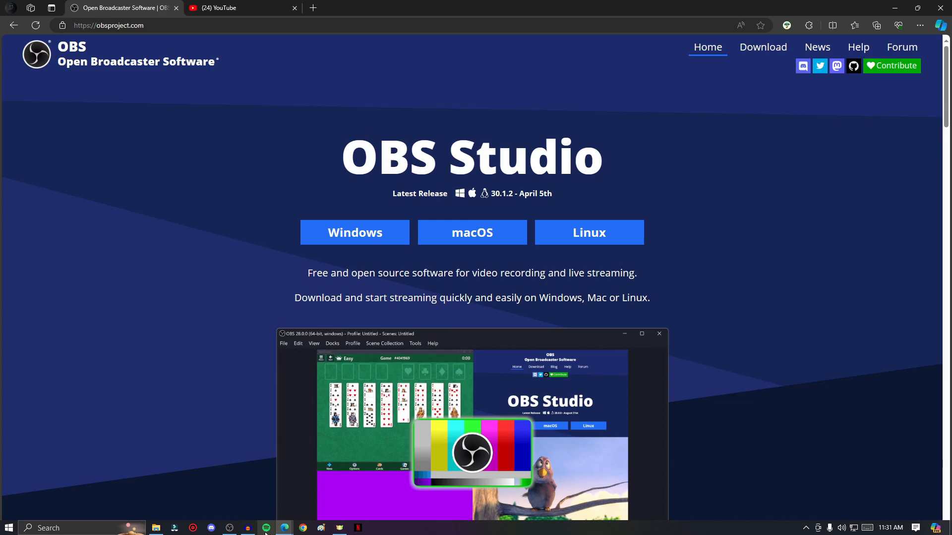
click(230, 528)
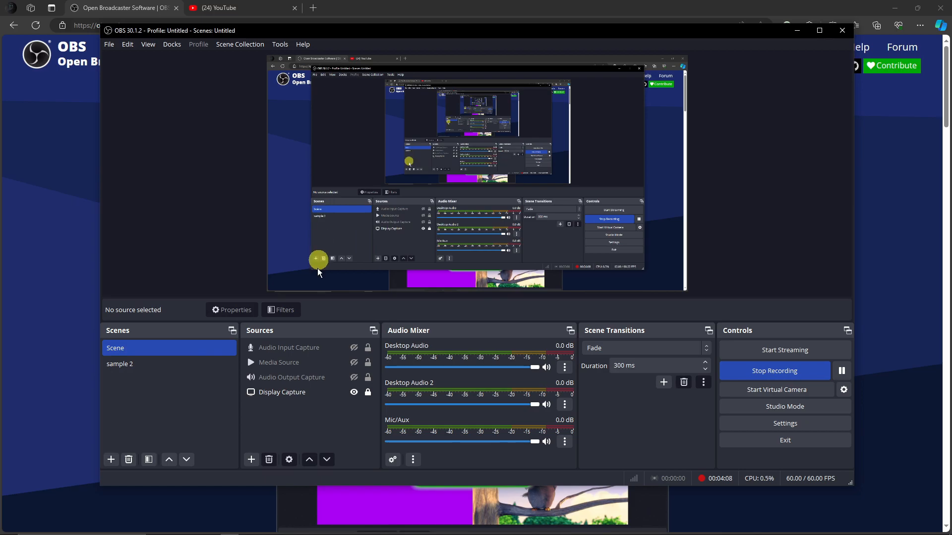
Step: Make the Audio Input Capture source visible and hide it again
click(251, 460)
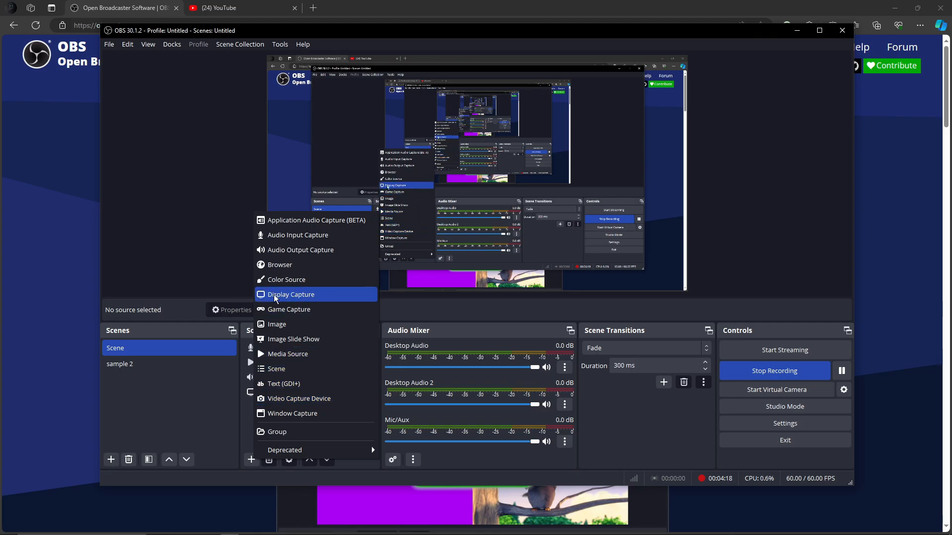
click(244, 356)
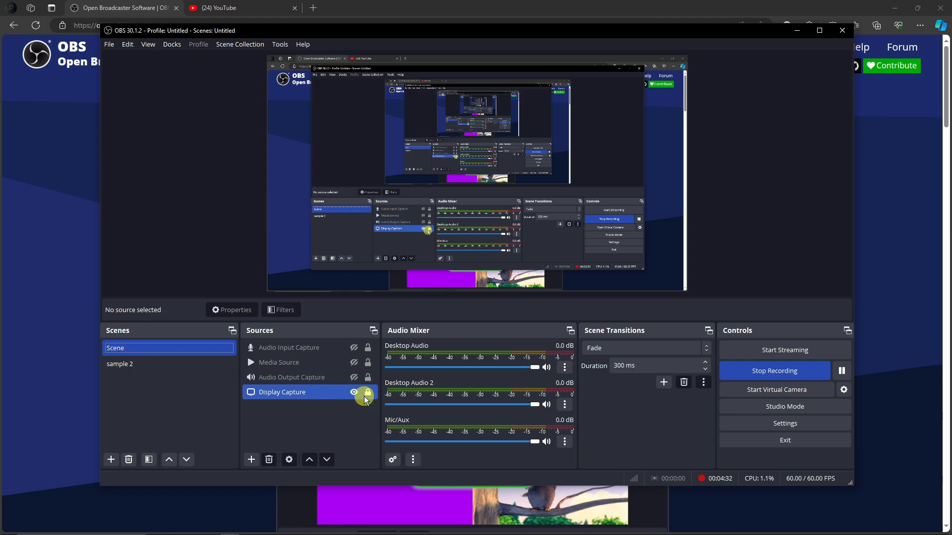
click(354, 349)
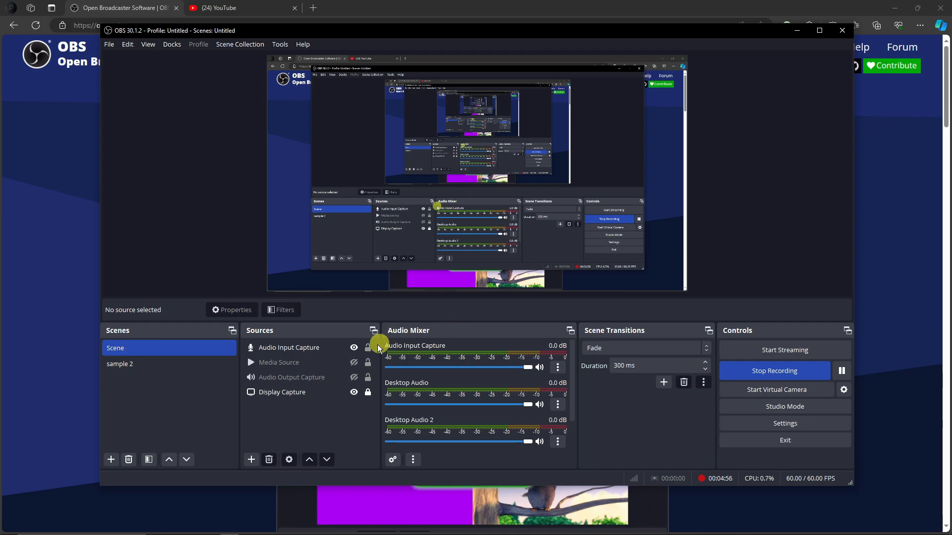
click(354, 348)
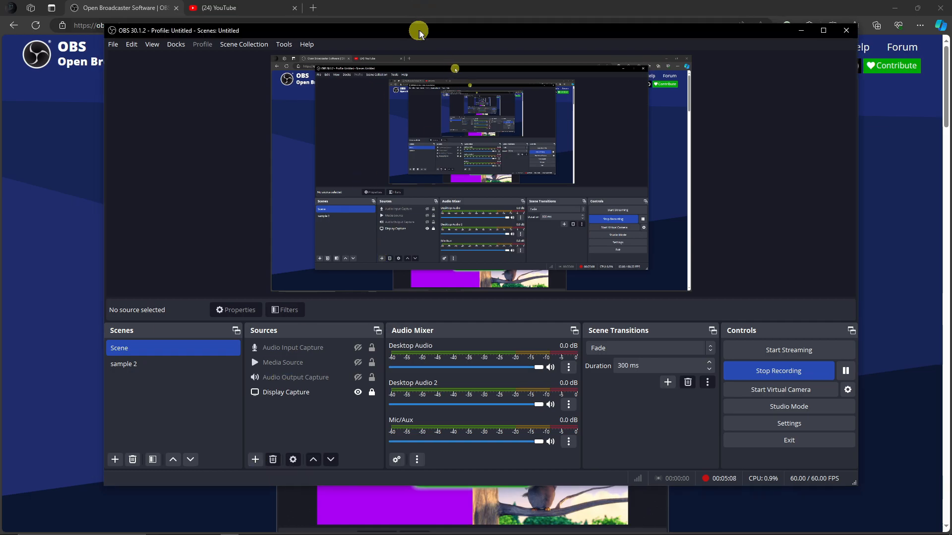
drag(417, 31, 507, 13)
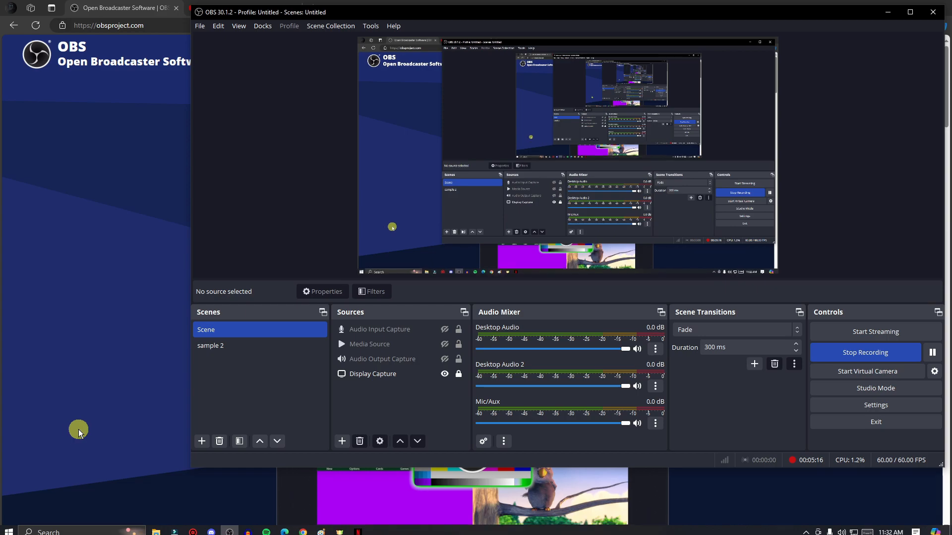
drag(519, 14, 444, 41)
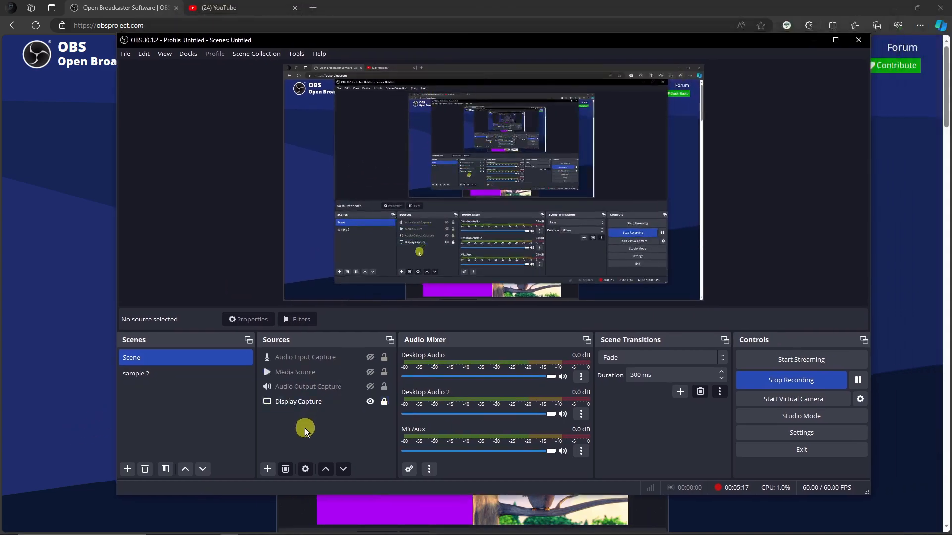
click(269, 469)
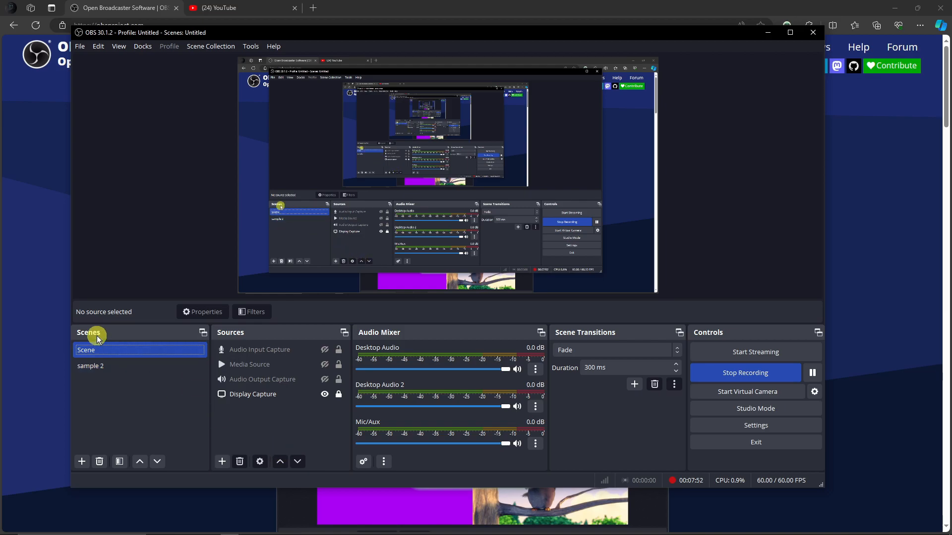
click(106, 367)
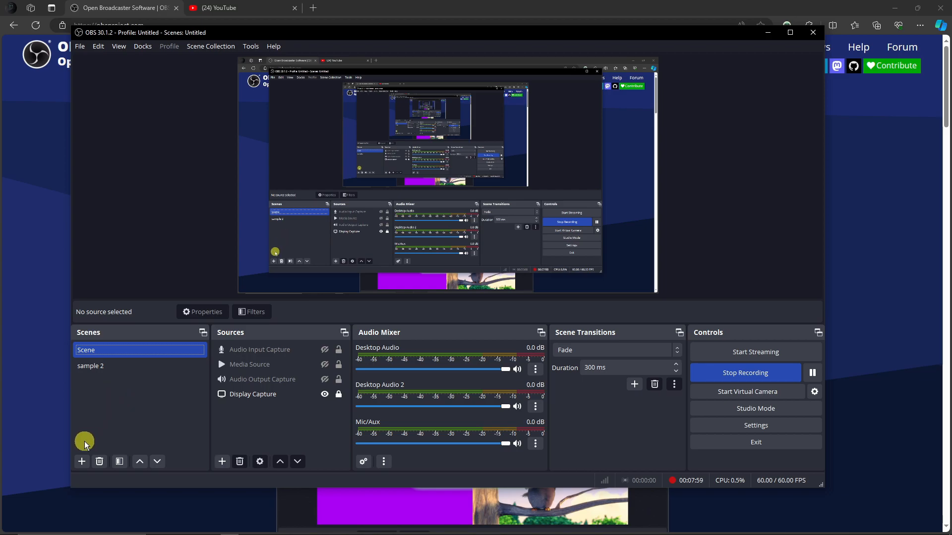
Step: Add a new scene named CAMERA
click(81, 463)
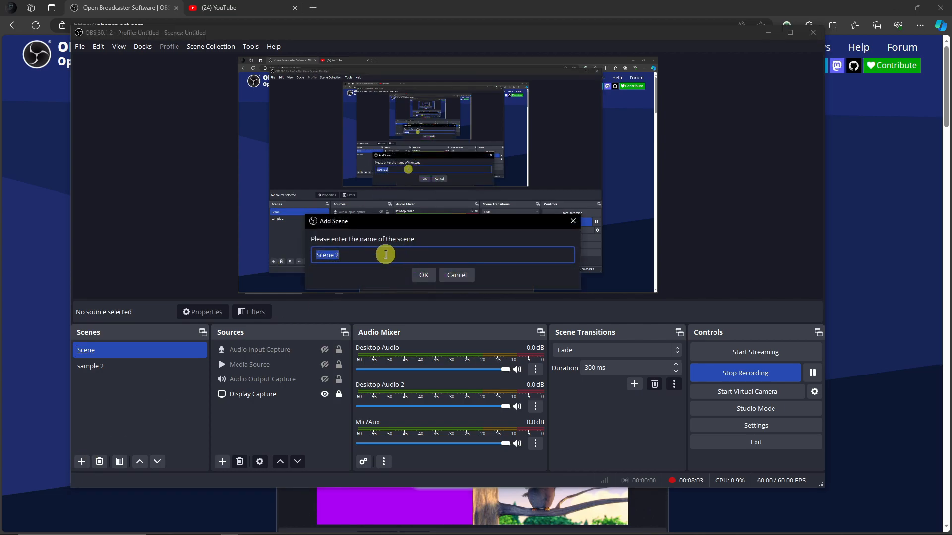
text(CAMERA)
click(424, 275)
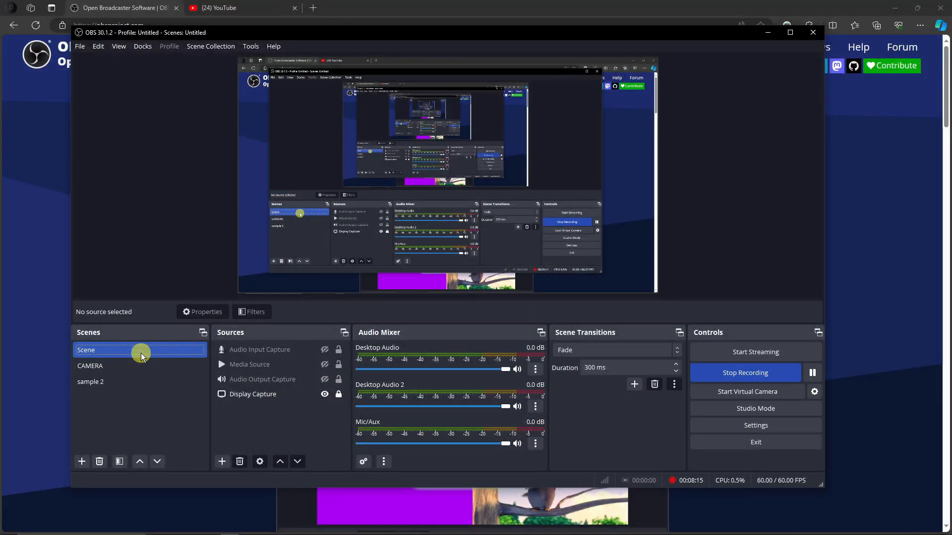
click(154, 371)
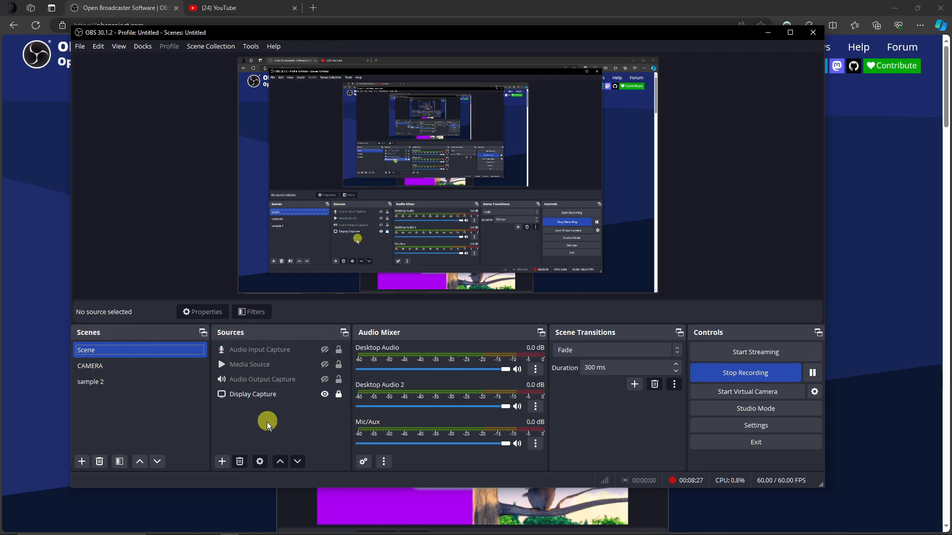
click(223, 462)
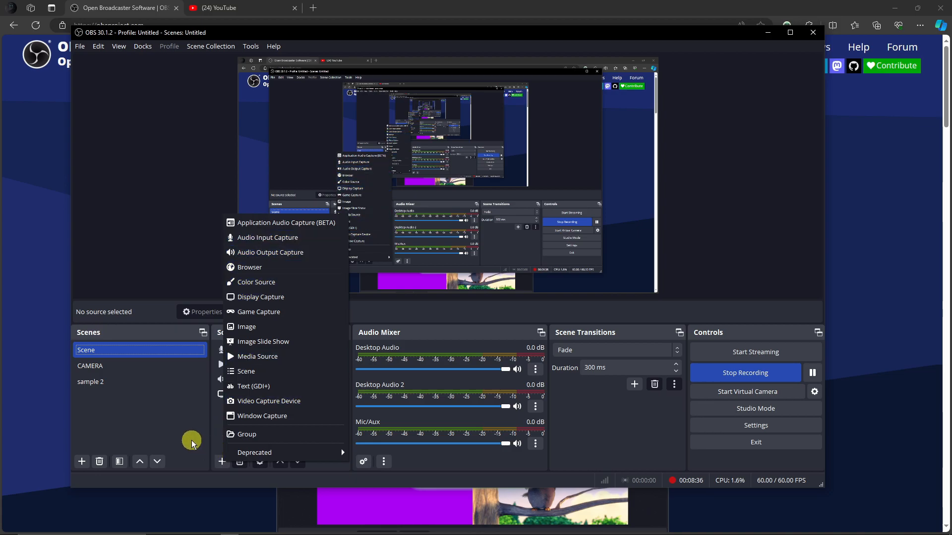
click(125, 371)
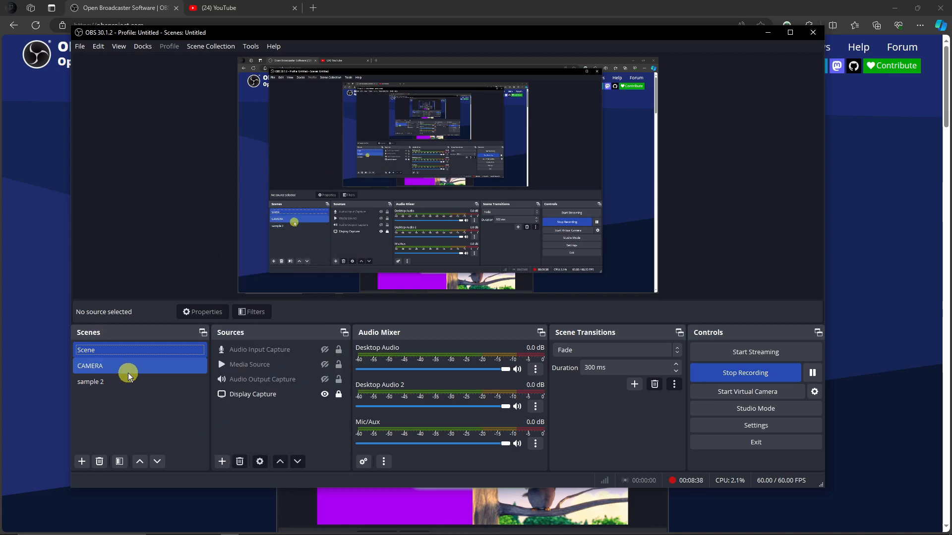
click(100, 350)
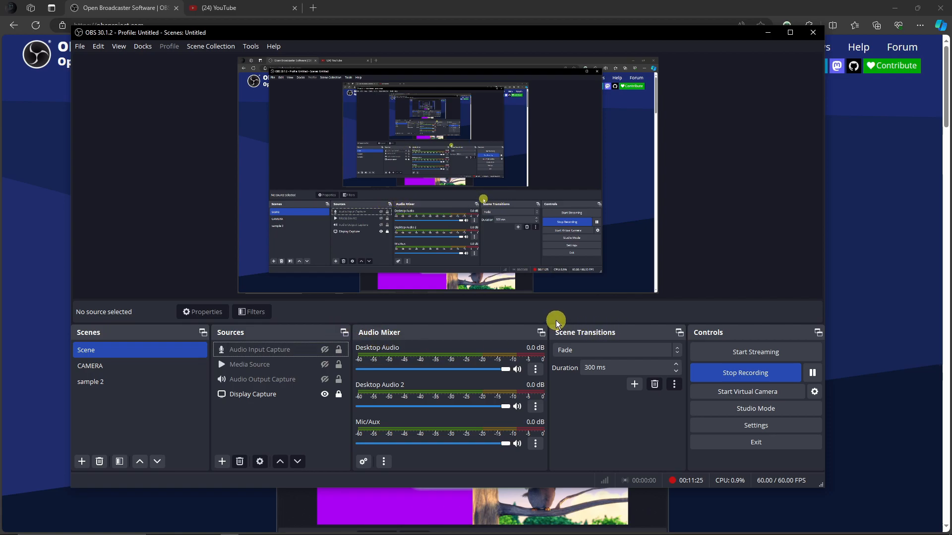
Step: Open the OBS settings and examine the General options for output, source alignment snapping, projectors, system tray and preview
click(765, 428)
mouse_move(418, 74)
mouse_down()
mouse_move(278, 77)
mouse_move(400, 75)
mouse_up()
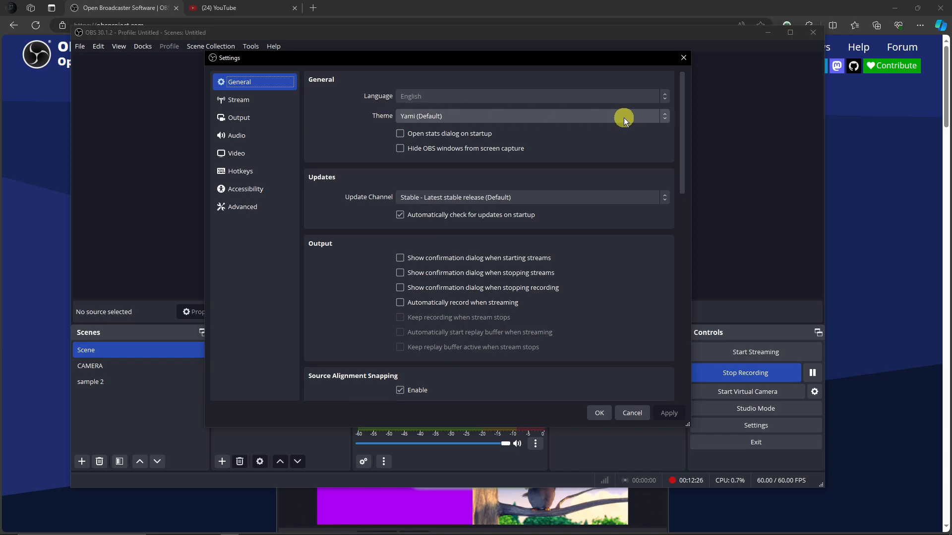
scroll(624, 118, down, 2)
scroll(589, 263, down, 10)
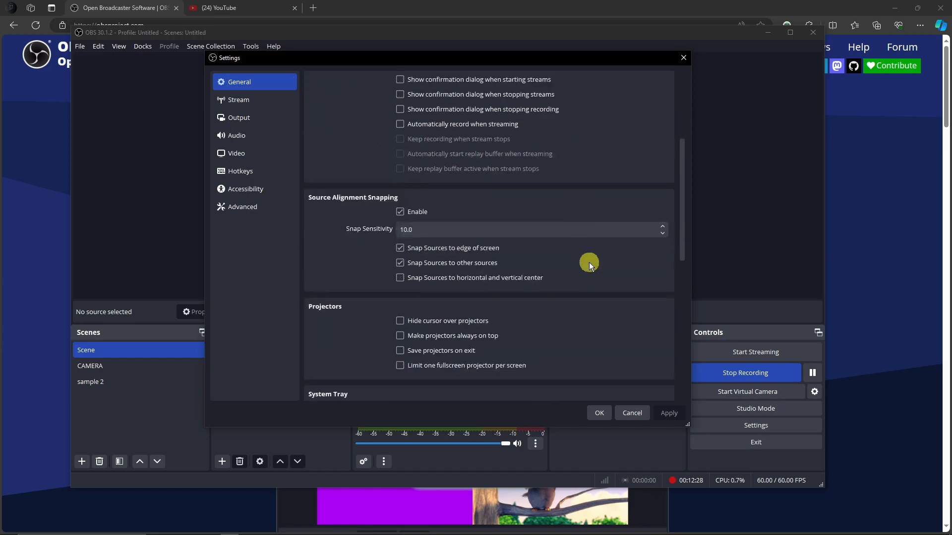
scroll(449, 248, down, 3)
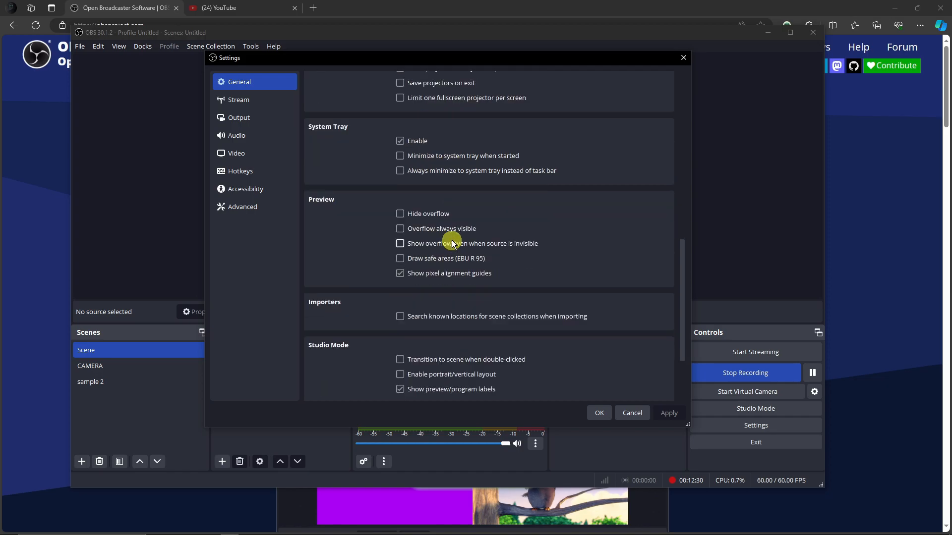
scroll(439, 298, up, 10)
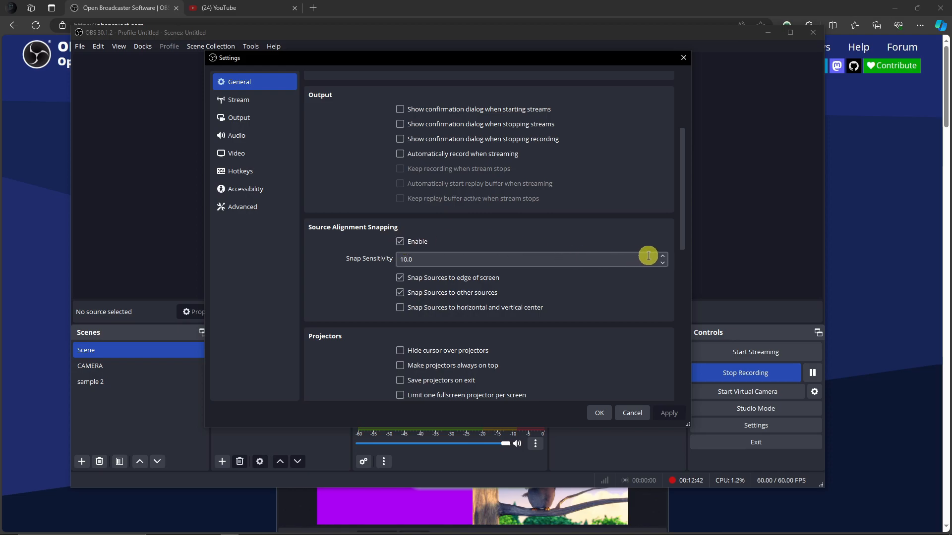
click(400, 292)
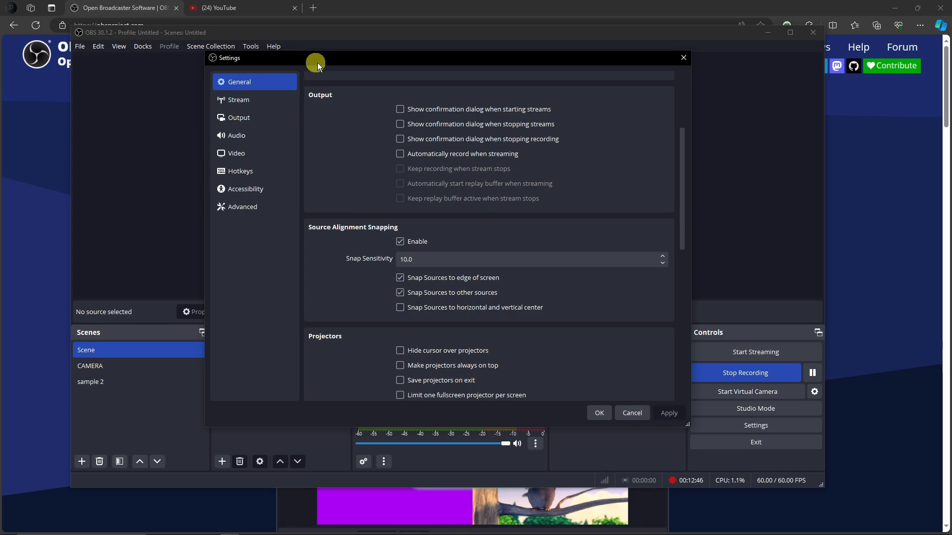
drag(513, 61, 323, 71)
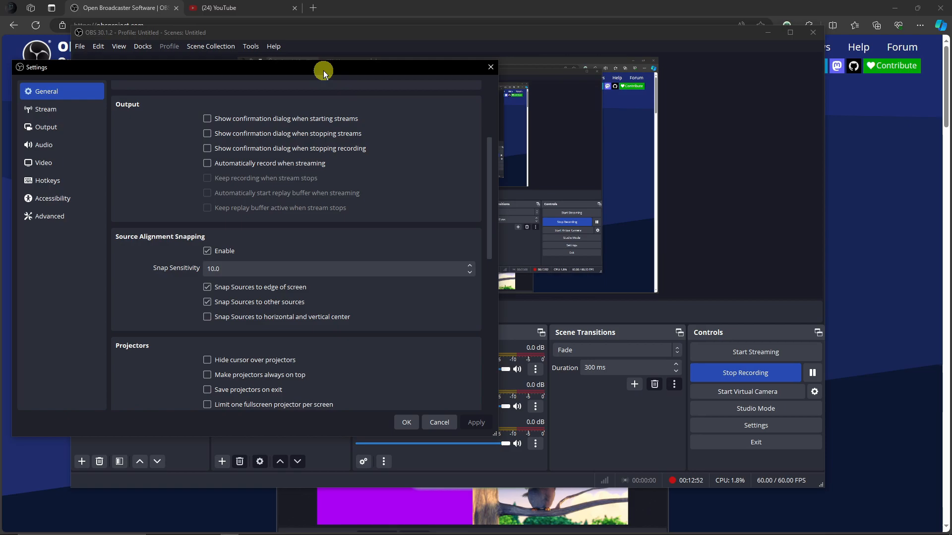
drag(323, 71, 469, 60)
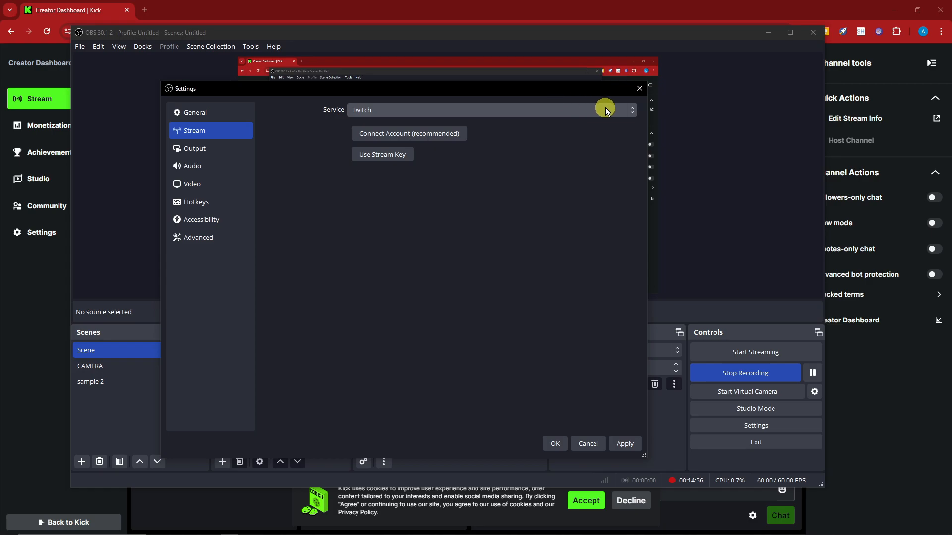
Step: Browse the list of available streaming services in the Stream settings and leave the selection as it is
click(634, 111)
scroll(448, 206, up, 10)
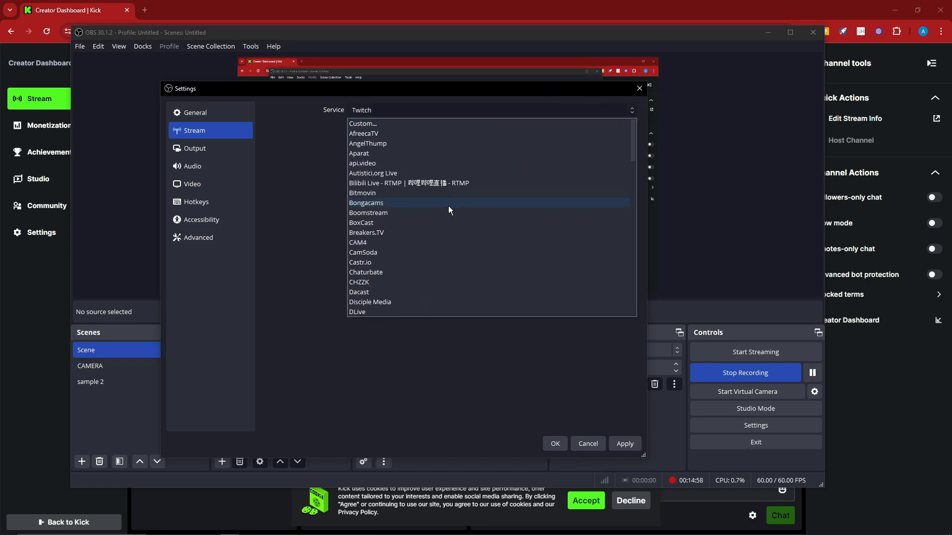
scroll(427, 144, down, 2)
scroll(397, 174, down, 8)
scroll(396, 184, down, 6)
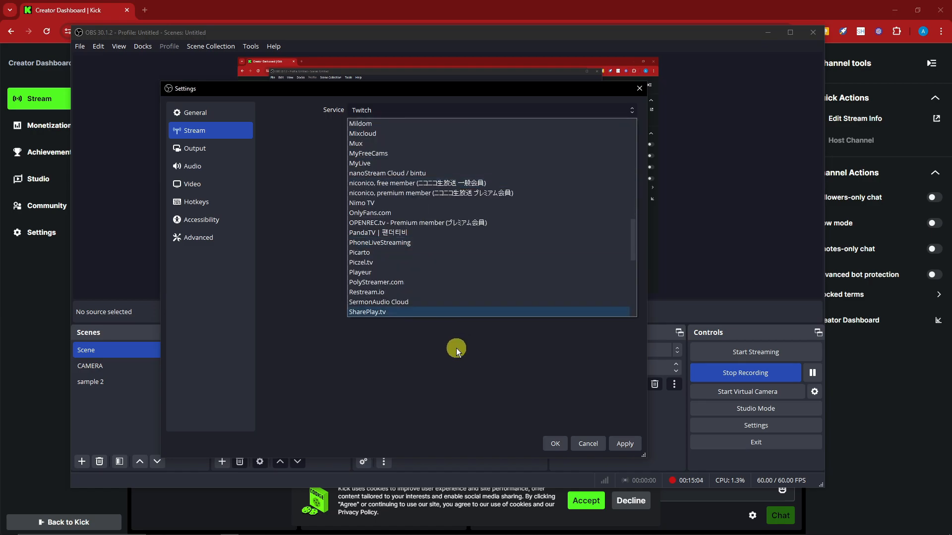
click(456, 348)
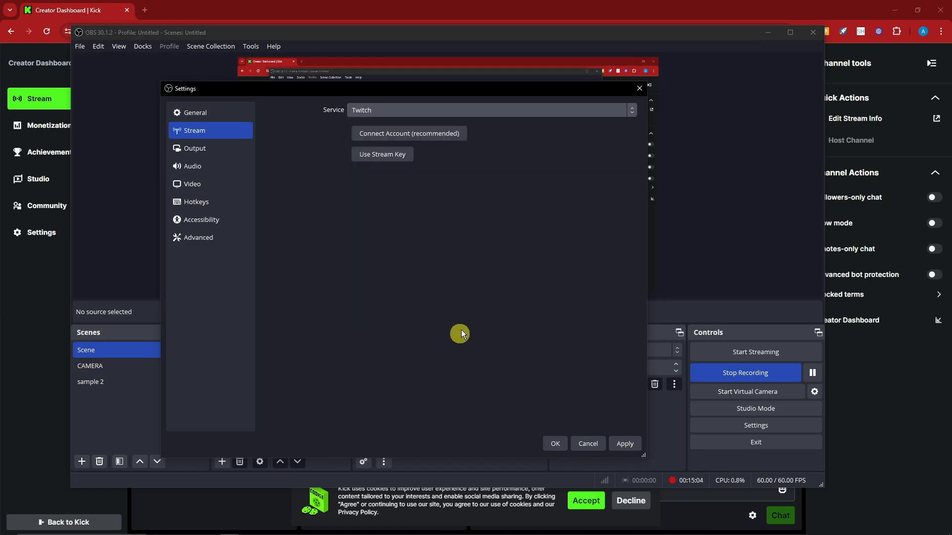
Step: Set the streaming service to Custom so that a server and stream key can be entered
click(627, 111)
scroll(470, 187, up, 20)
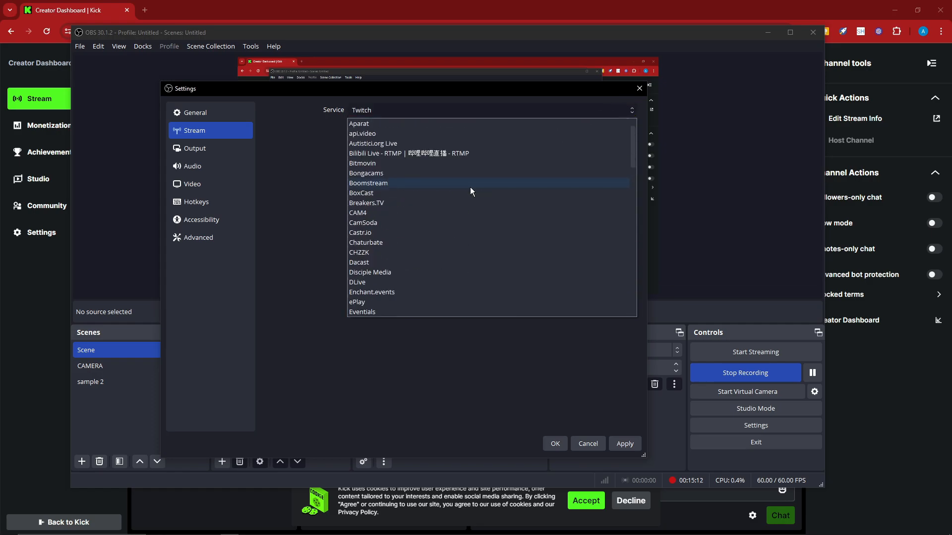
click(372, 123)
click(357, 132)
click(418, 153)
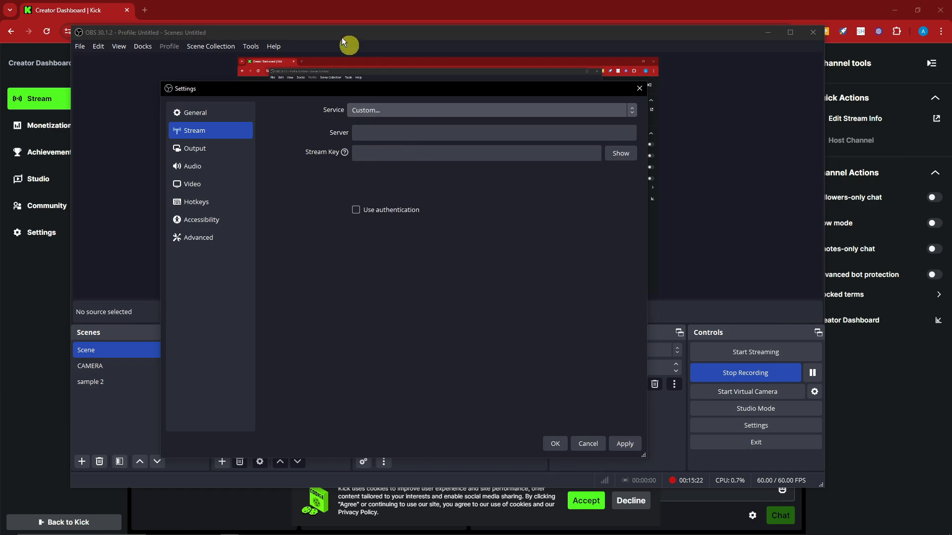
Step: Copy the stream URL from Kick's stream key settings and enter rtmps://fa723fc1b171.global-contribute.live-video.net as the OBS Studio server
click(304, 3)
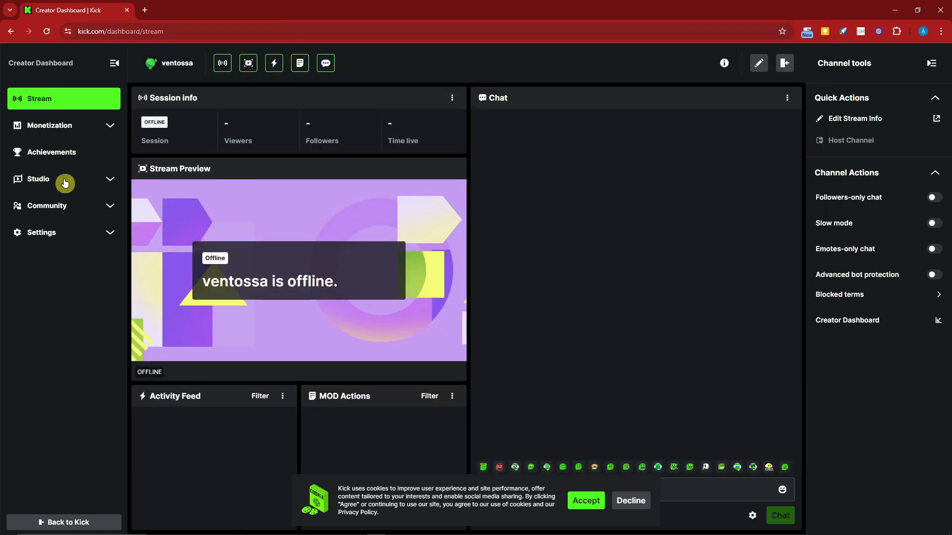
click(105, 233)
click(50, 296)
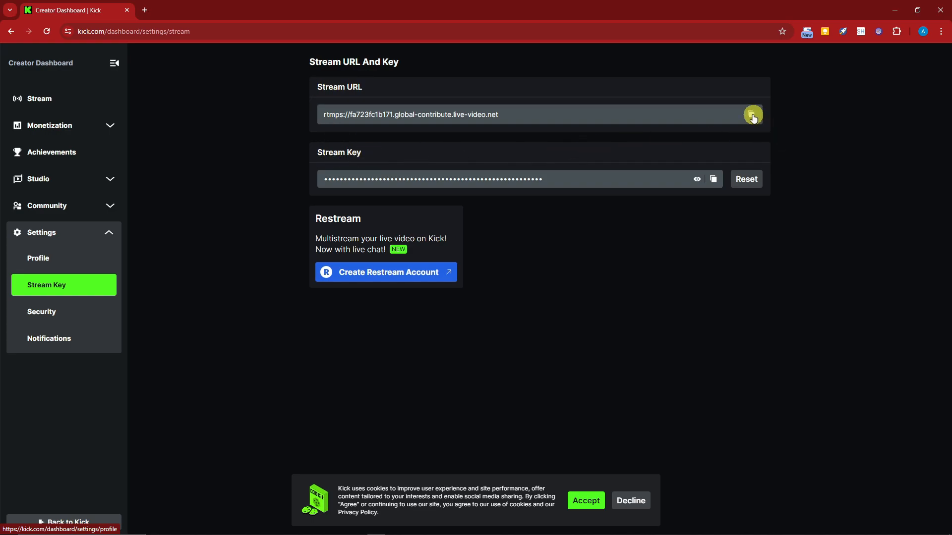
click(230, 530)
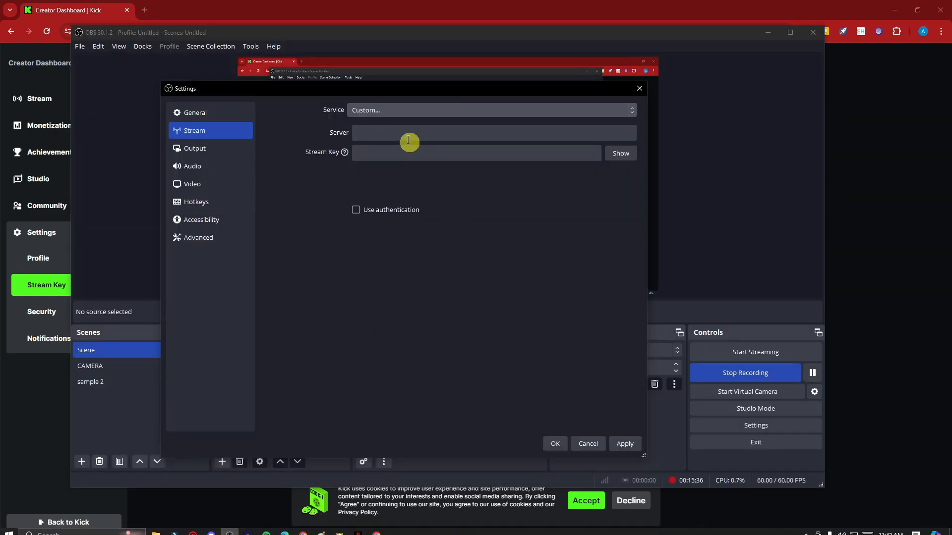
click(410, 132)
text(rtmps://fa723fc1b171.global-contribute.live-video.net)
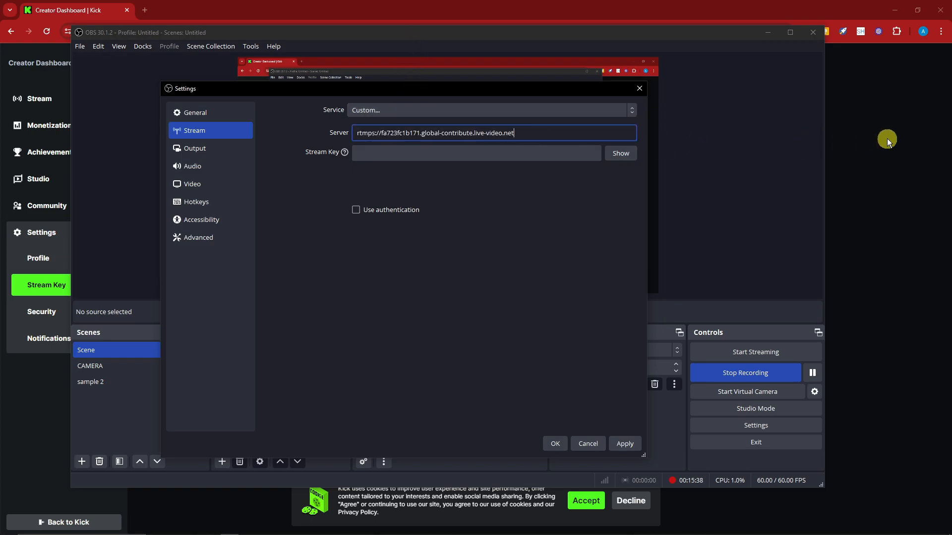
Step: Copy the stream key from the Kick dashboard and paste it into the Stream Key field in OBS Studio
click(888, 139)
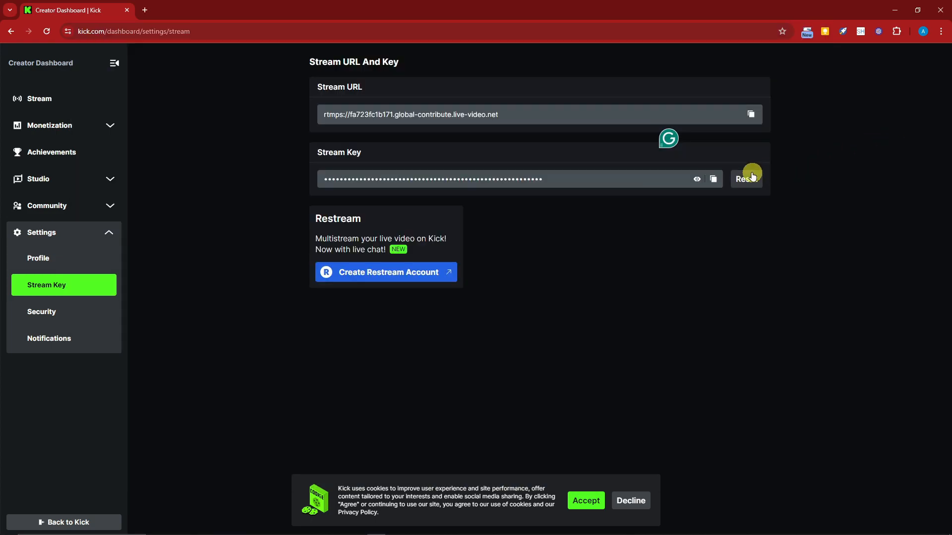
click(714, 180)
click(230, 530)
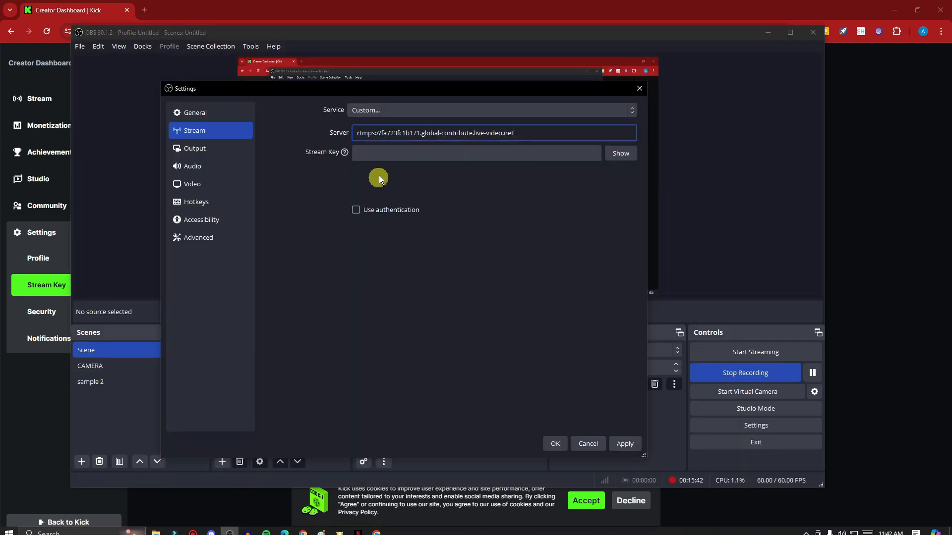
click(390, 153)
key(ctrl+v)
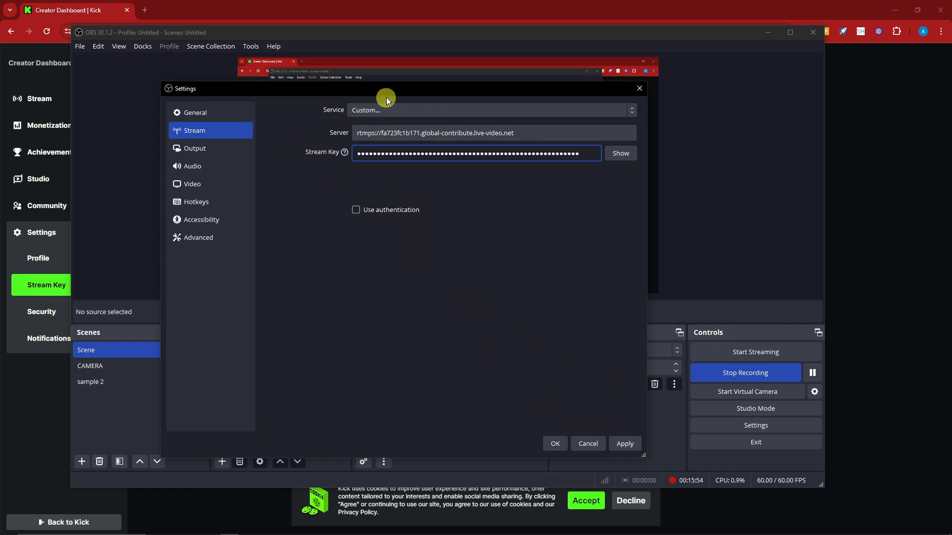
Step: Examine the Output settings for streaming, recording, audio and the replay buffer, returning to the streaming options
drag(387, 89, 400, 88)
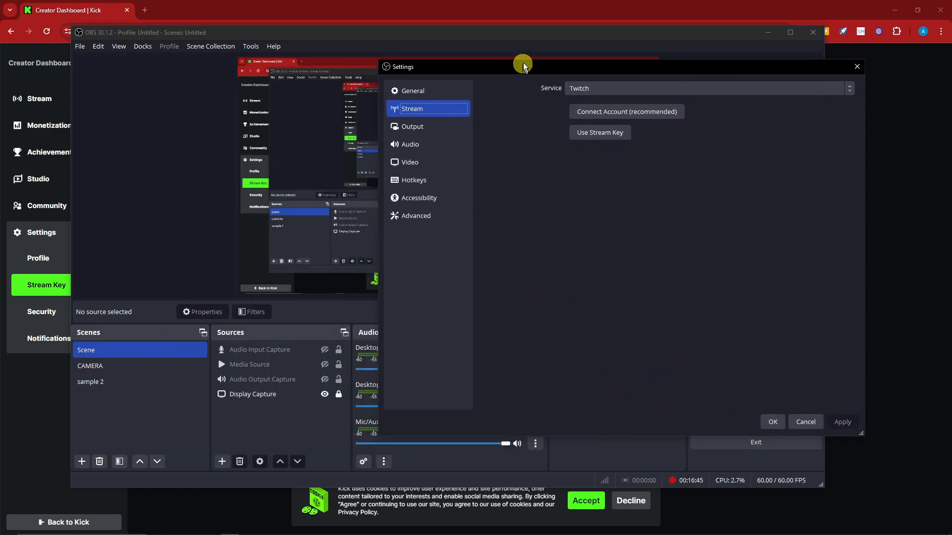
drag(523, 63, 270, 85)
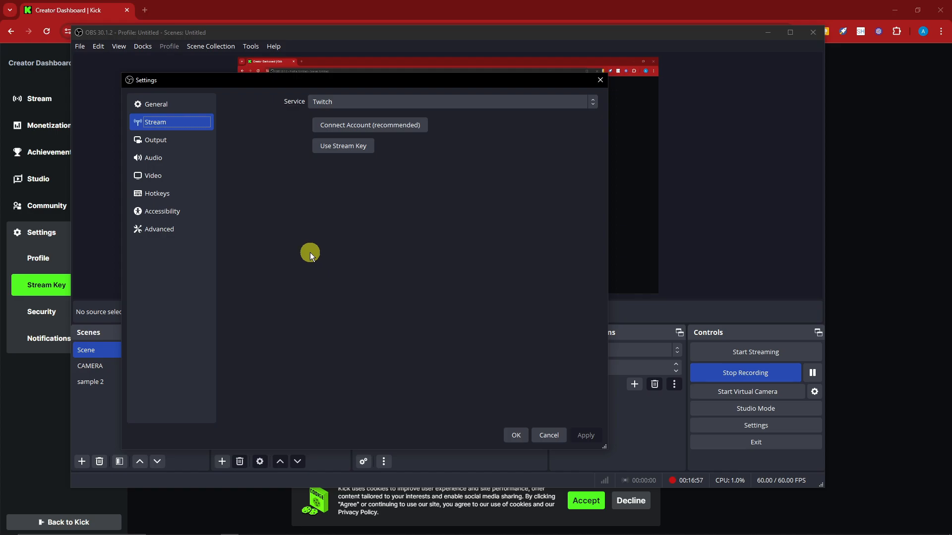
click(175, 140)
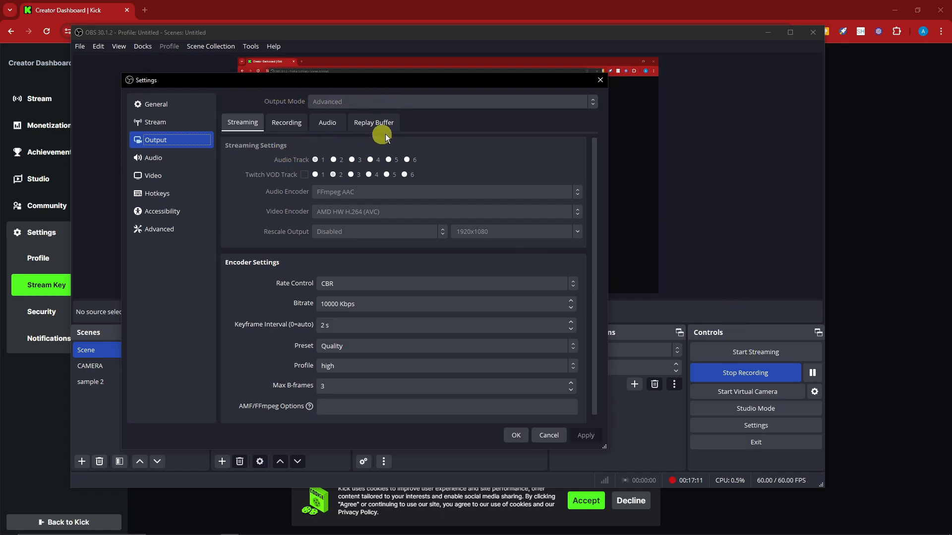
click(298, 125)
click(331, 122)
click(375, 122)
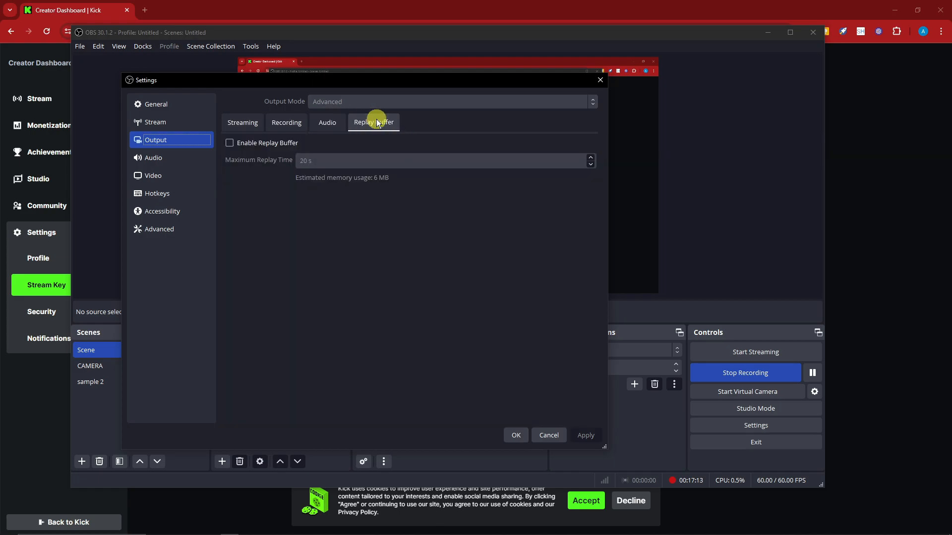
click(293, 125)
click(327, 122)
click(383, 122)
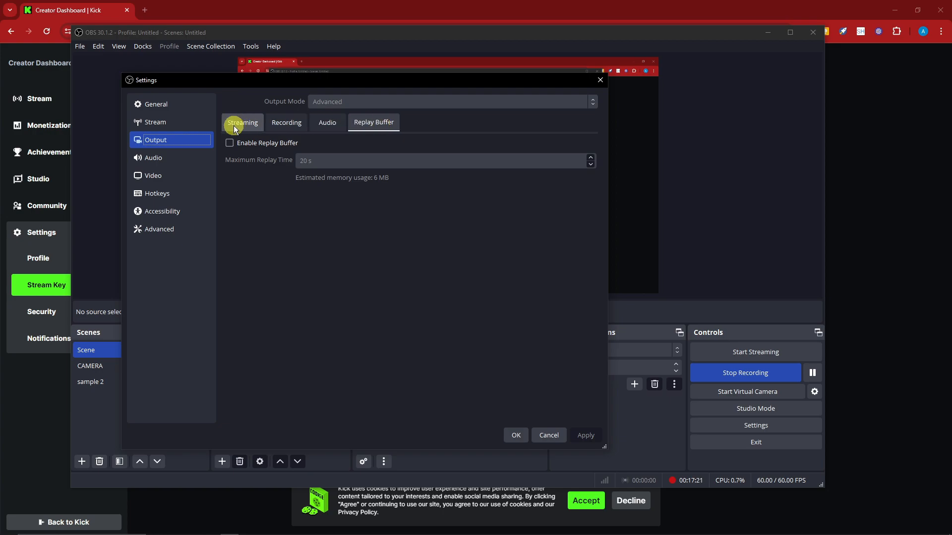
click(251, 123)
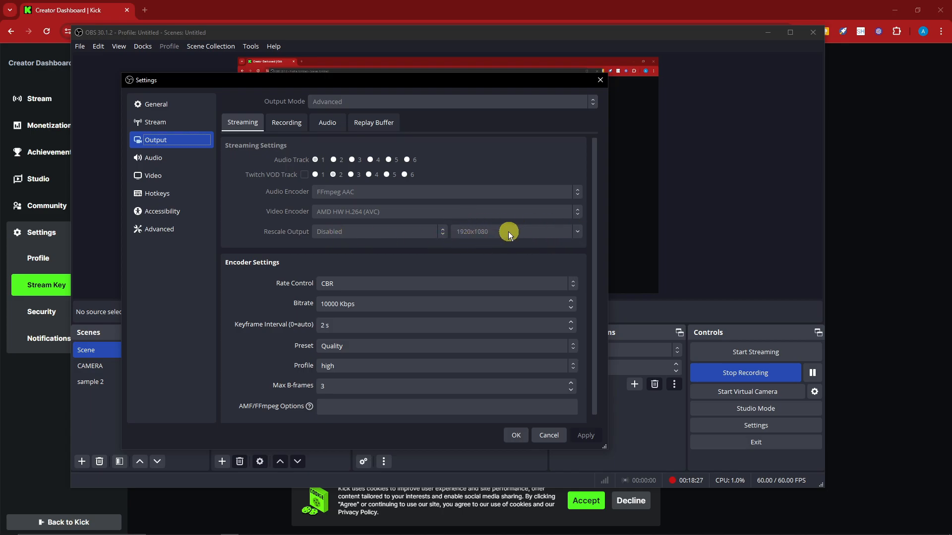
Step: Set the streaming encoder's preset to Quality and its maximum B-frames to 2
scroll(432, 302, down, 1)
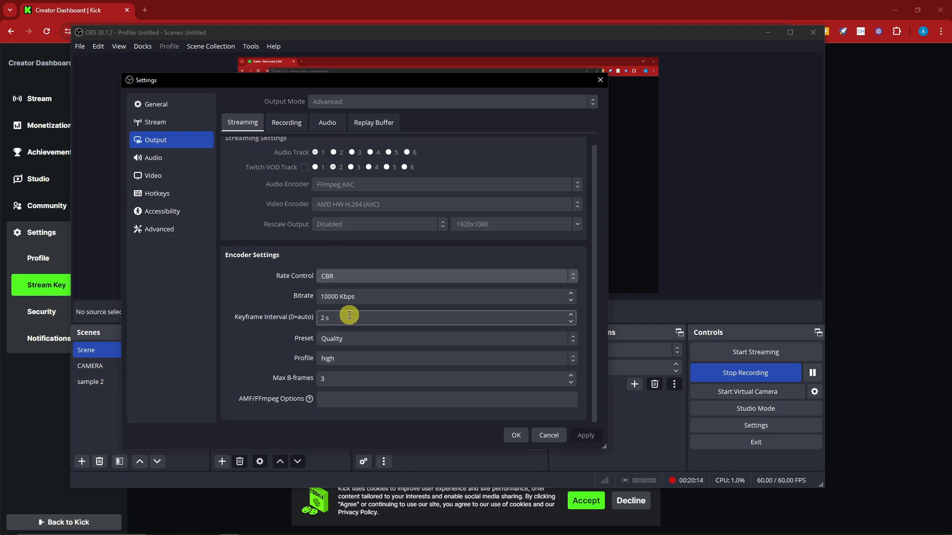
click(573, 340)
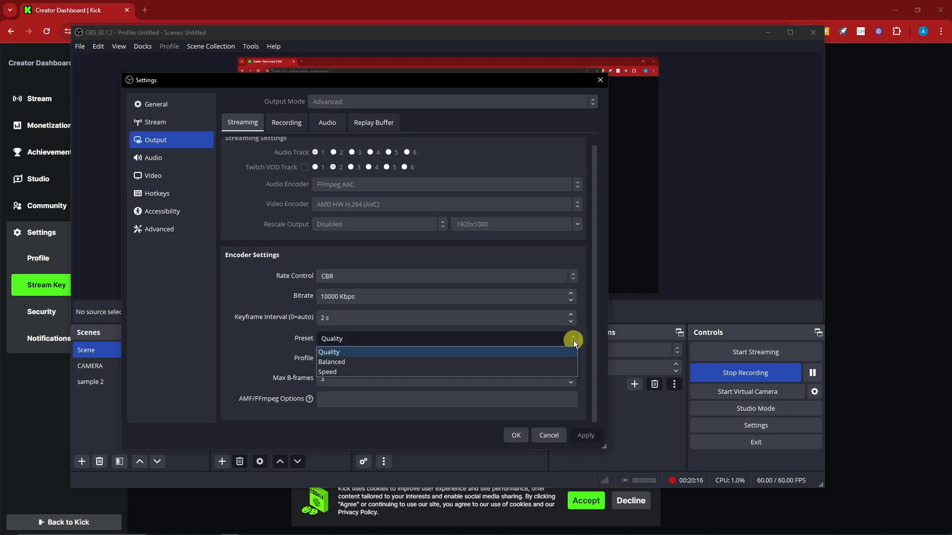
click(344, 353)
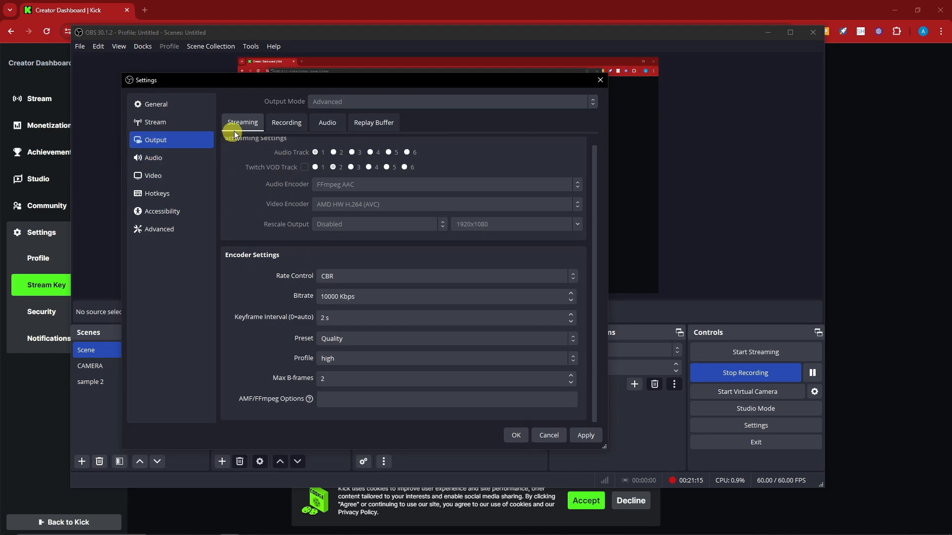
Step: Examine the Audio settings, including the devices offered for Desktop Audio 2, and the Video resolution and FPS settings
click(177, 153)
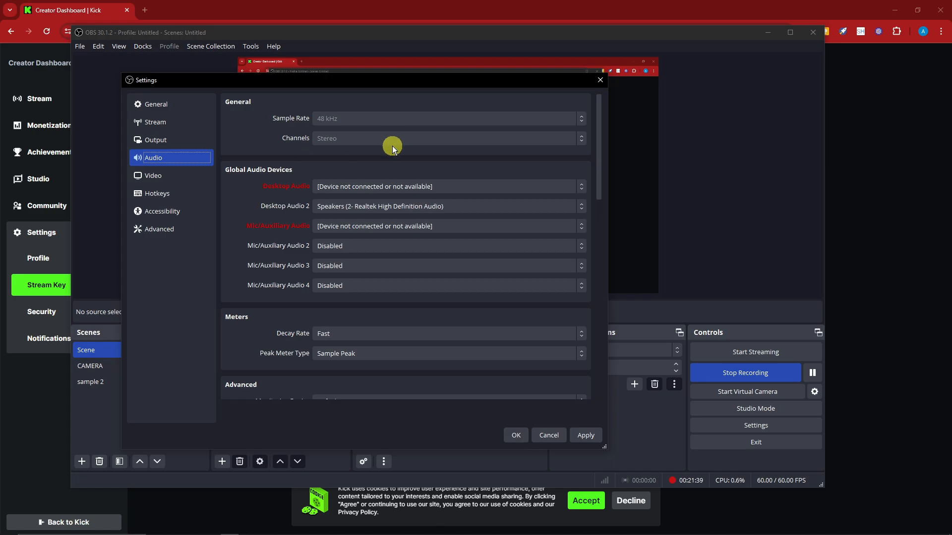
click(223, 171)
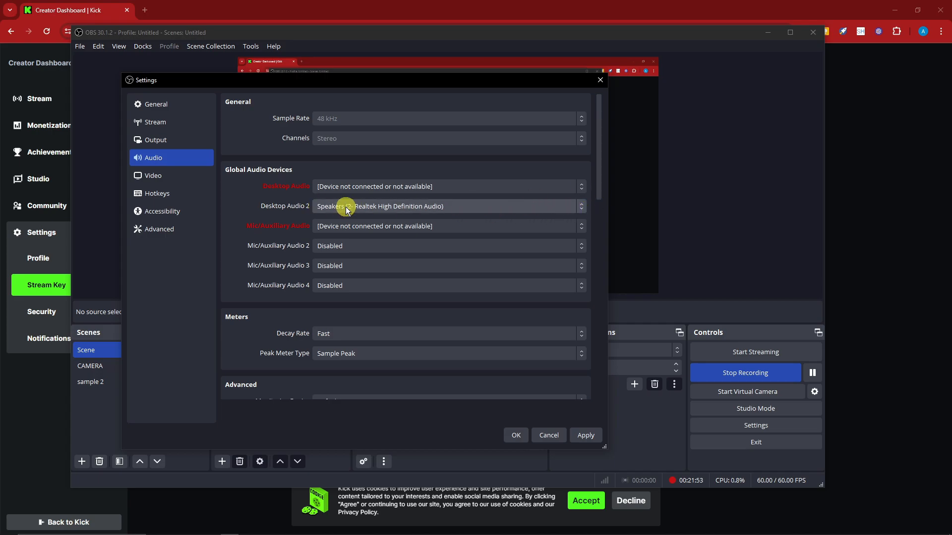
click(582, 208)
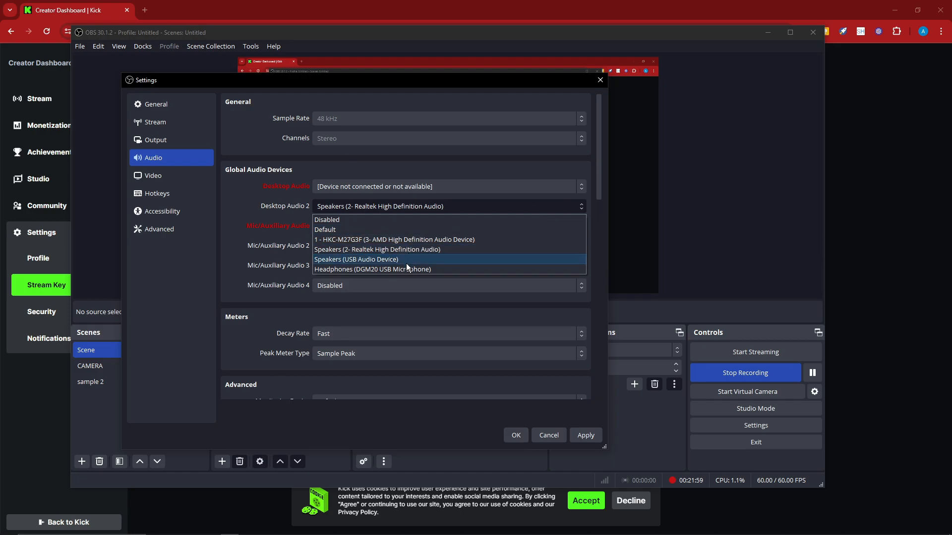
click(289, 247)
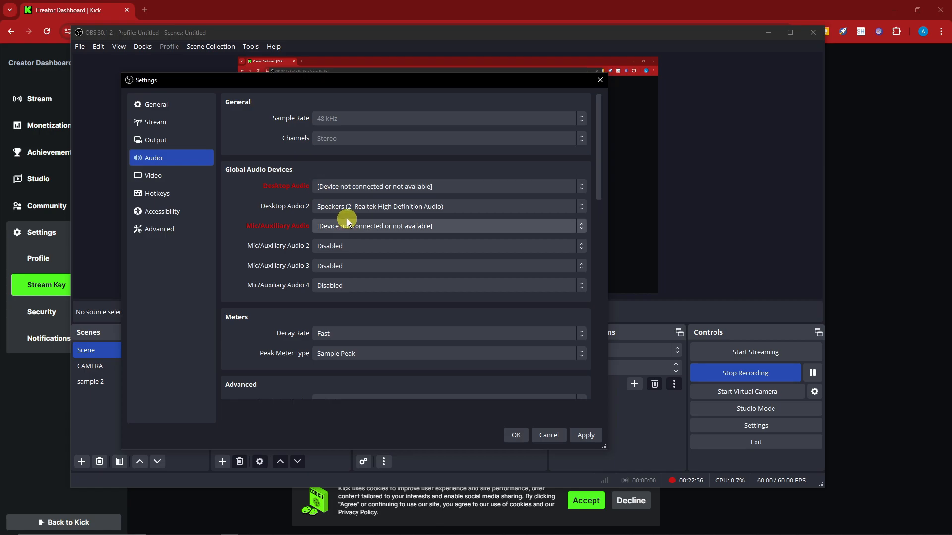
click(183, 179)
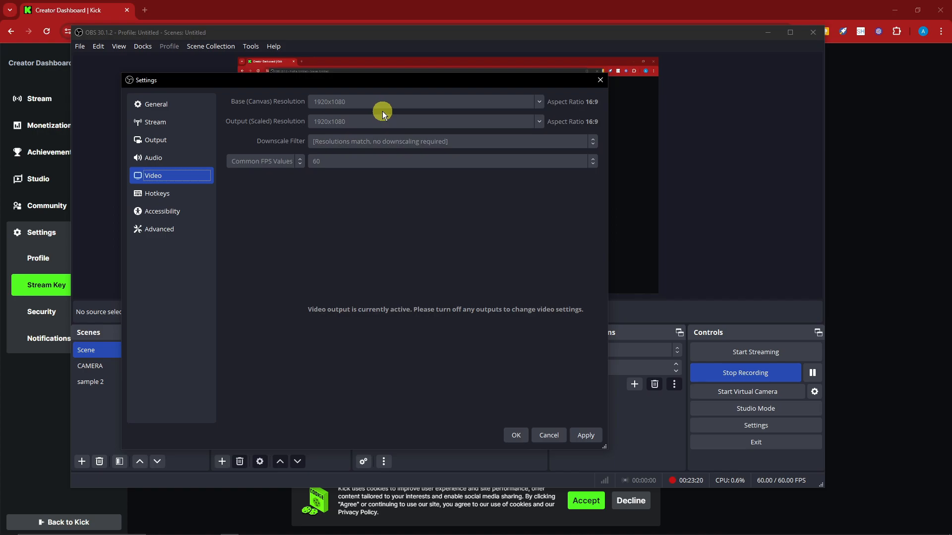
mouse_move(646, 533)
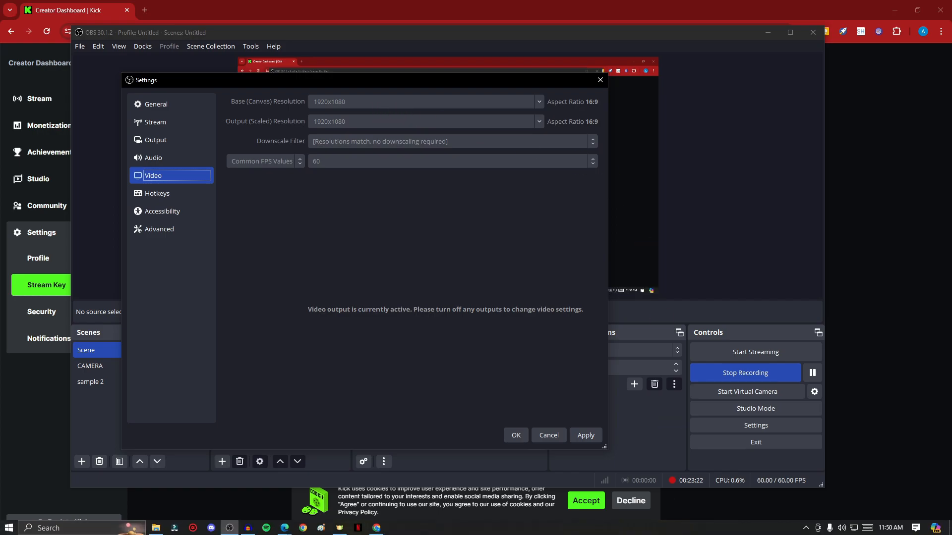
click(79, 528)
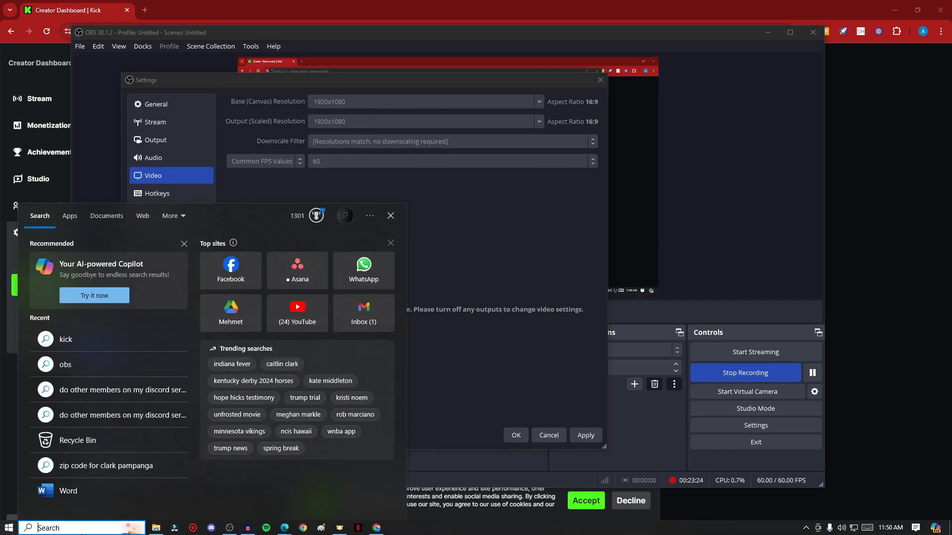
text(this)
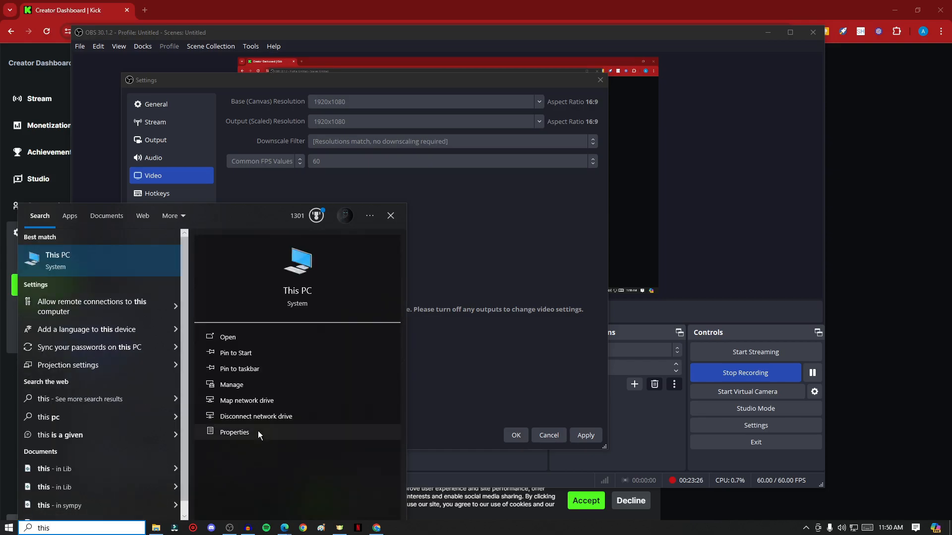
key(Escape)
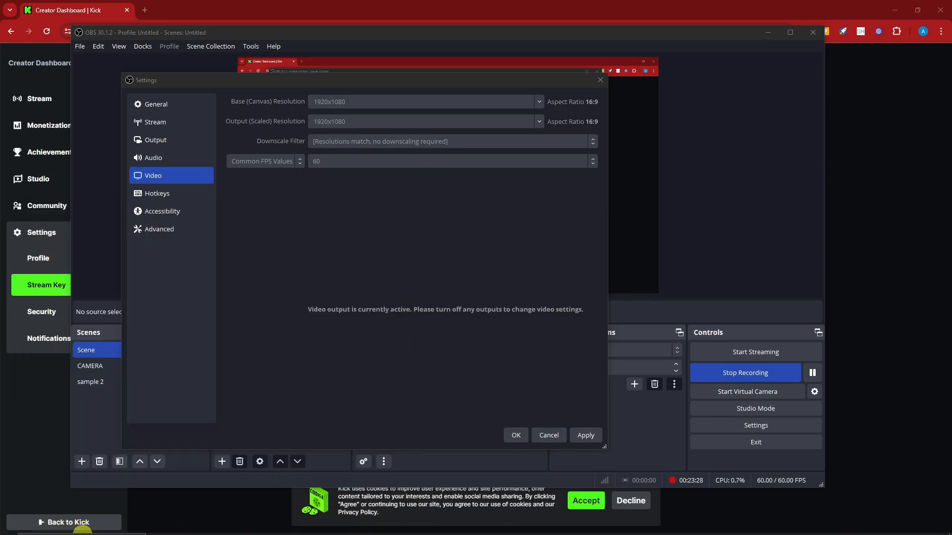
click(60, 528)
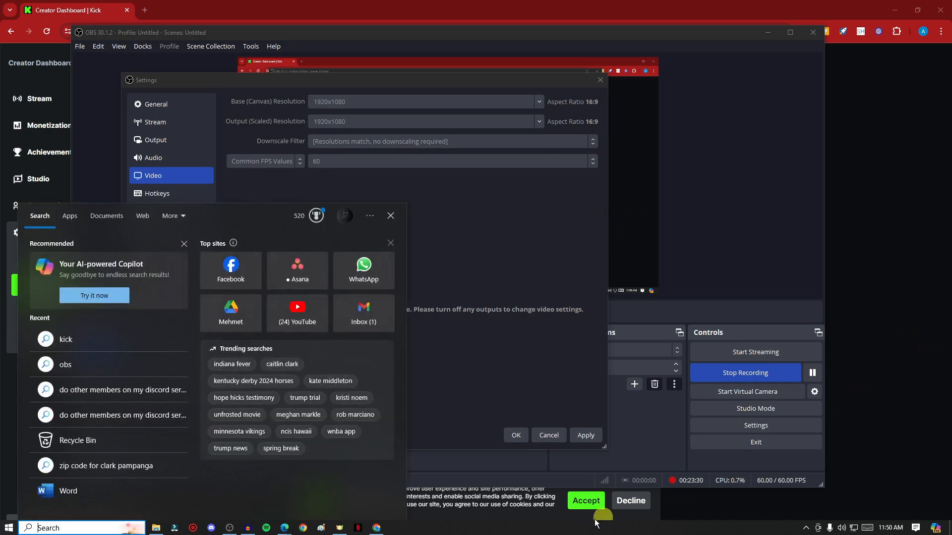
click(744, 505)
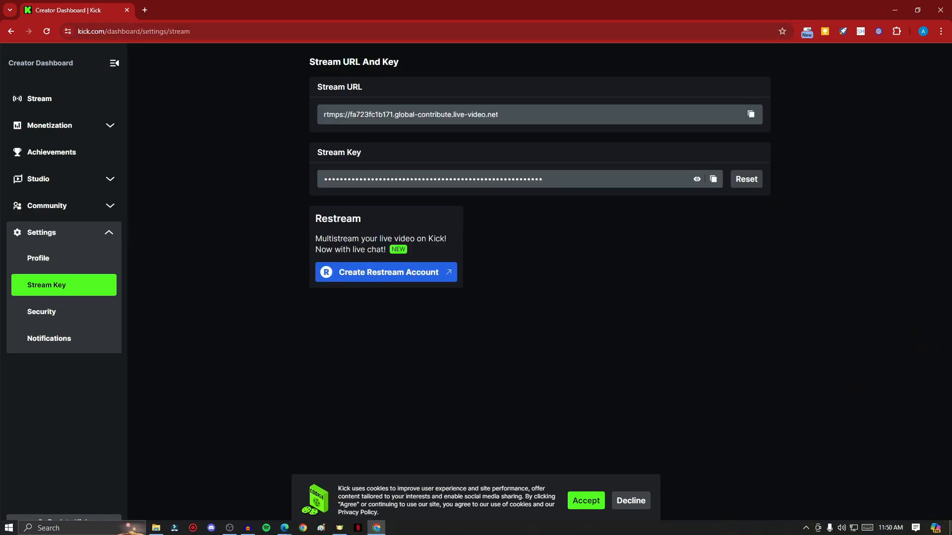
Step: Clear the desktop behind OBS Studio and close its settings without saving the changes
click(950, 528)
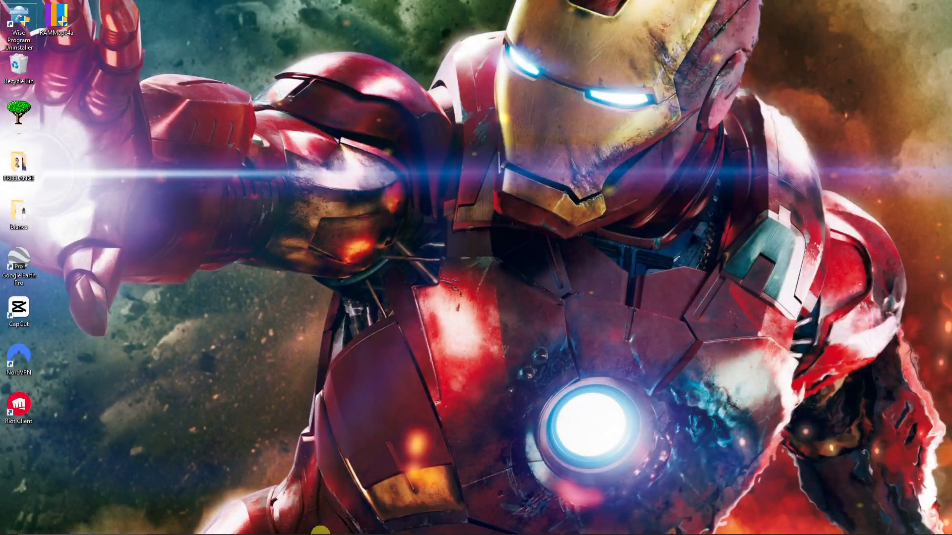
click(231, 529)
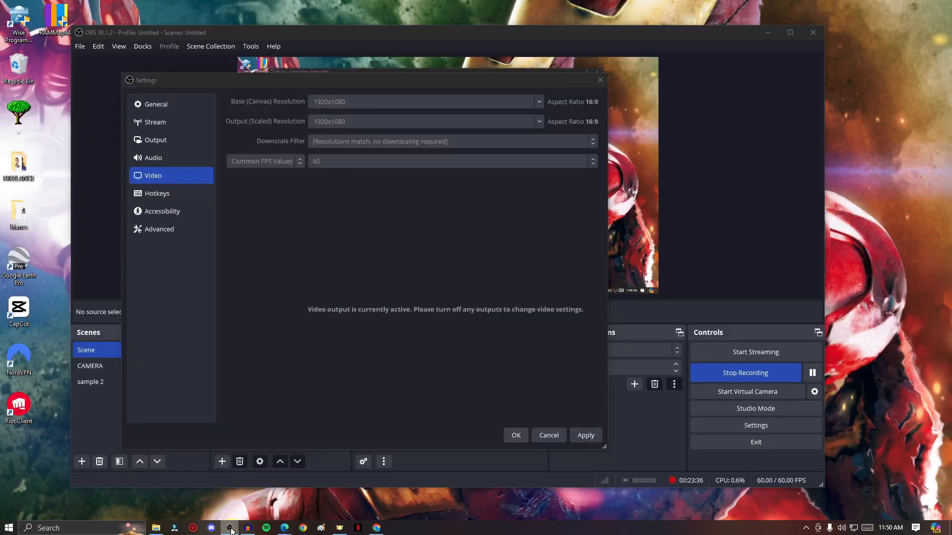
click(600, 80)
click(384, 277)
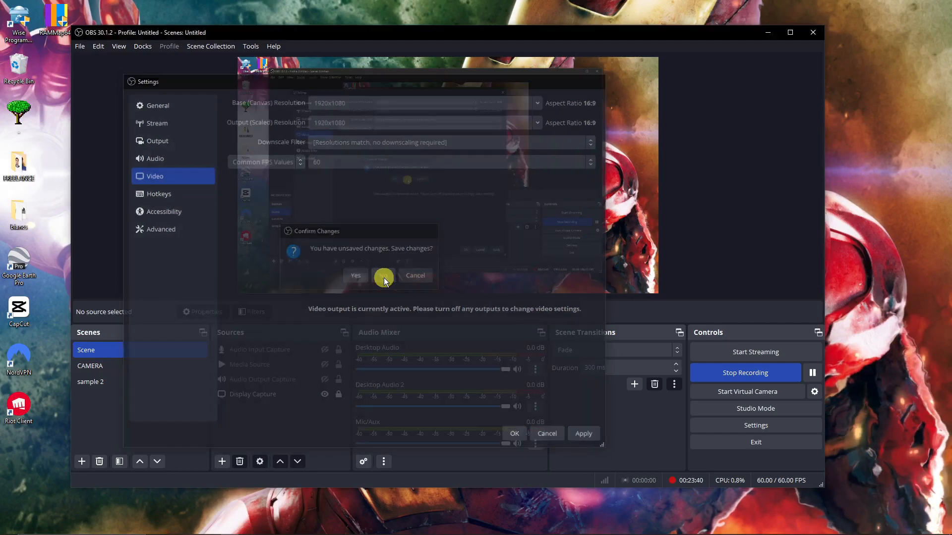
Step: Check the desktop's display resolution and the available resolutions in the Windows display settings, then return to OBS Studio
drag(706, 33, 215, 8)
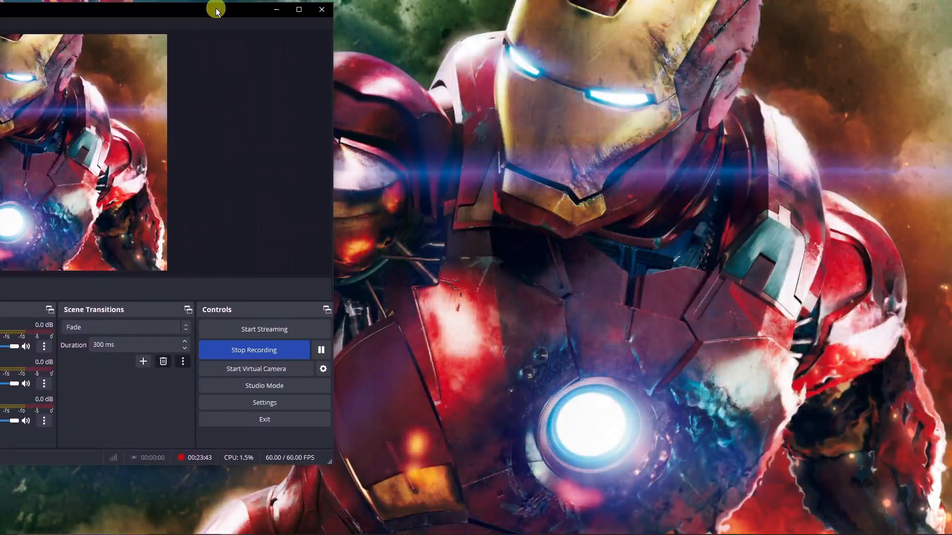
right_click(751, 177)
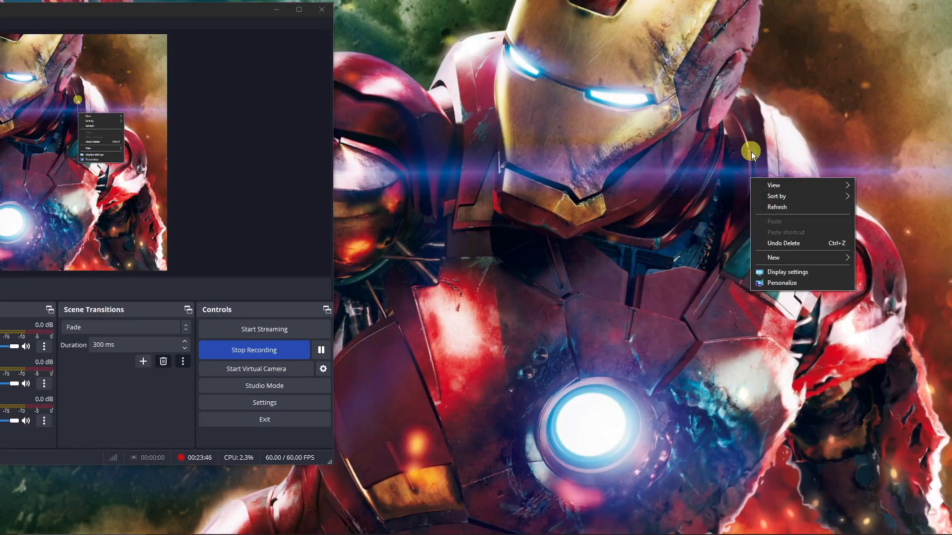
click(787, 272)
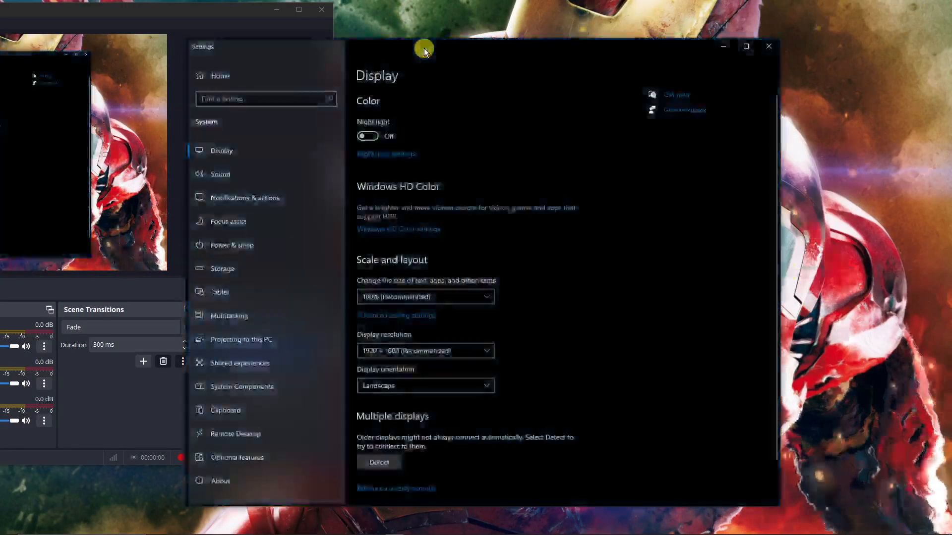
drag(304, 46, 426, 39)
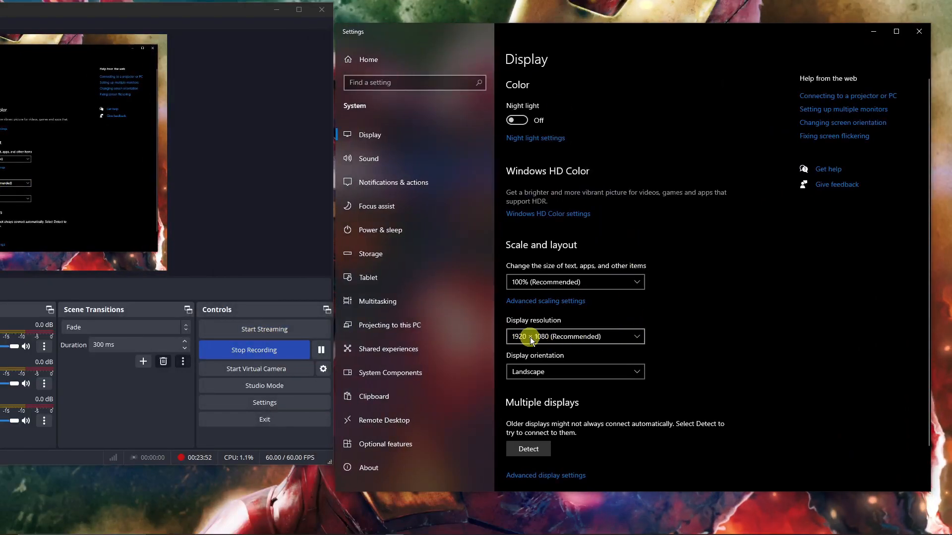
click(642, 339)
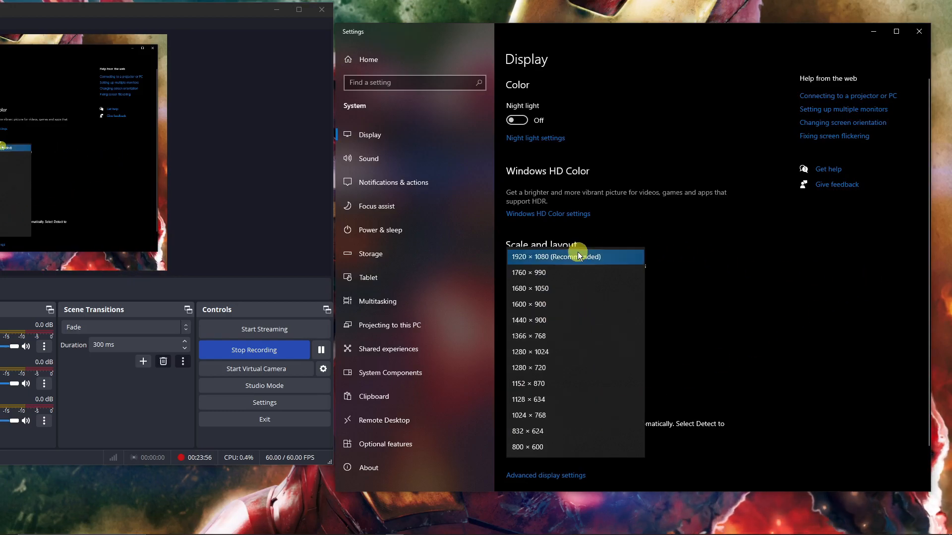
click(771, 254)
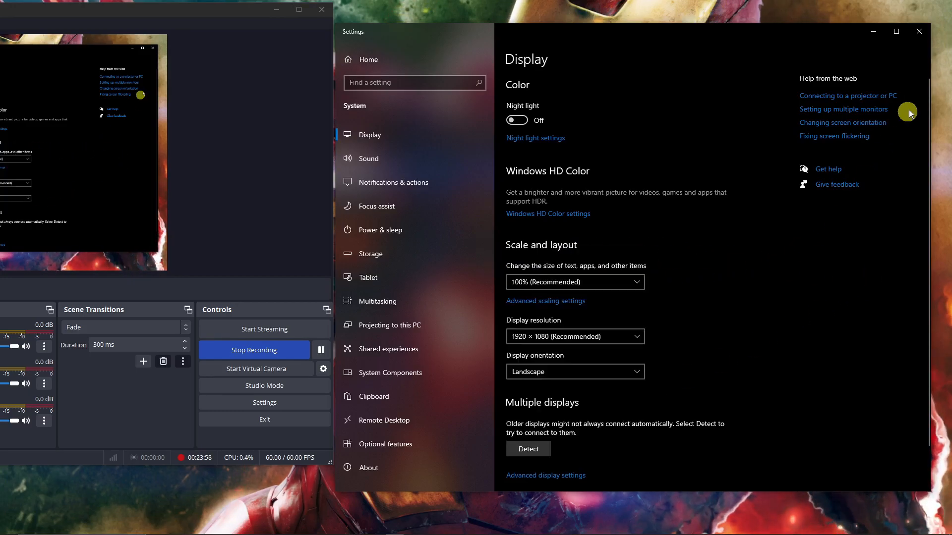
click(924, 36)
drag(227, 9, 692, 30)
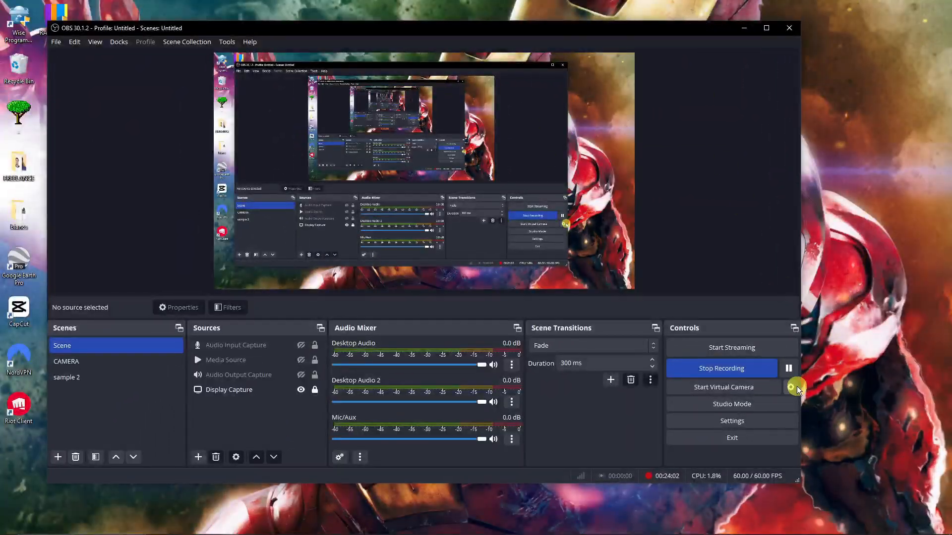
Step: Examine the Video resolution and FPS settings and the Hotkeys assigned to streaming and recording
click(768, 422)
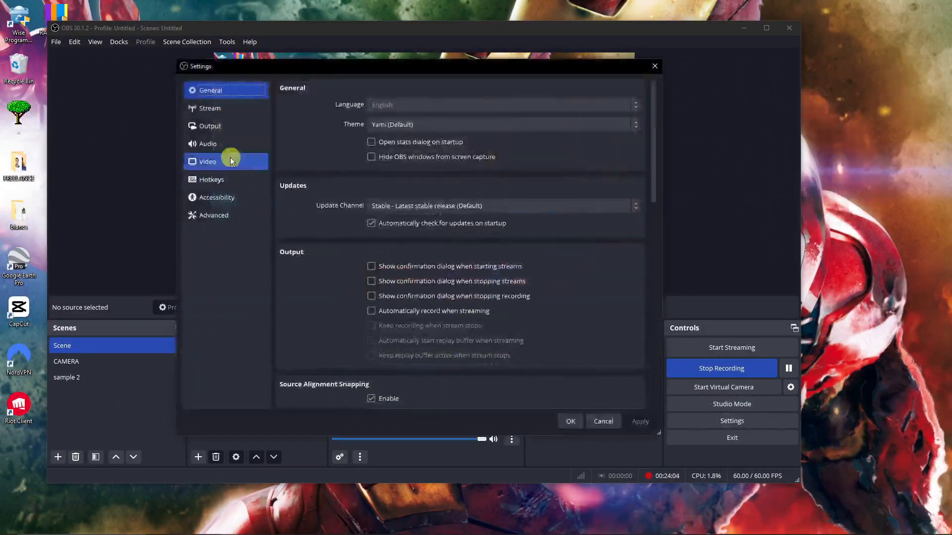
click(226, 165)
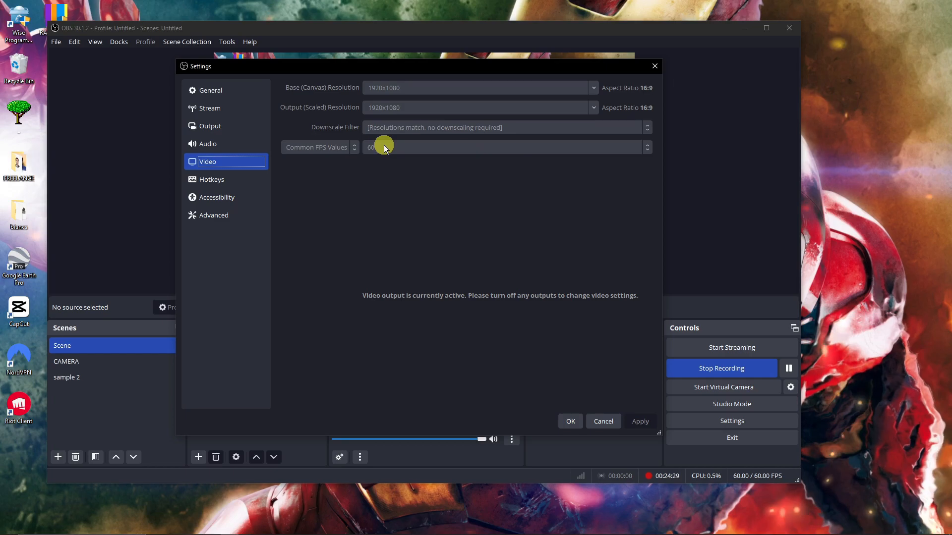
click(219, 181)
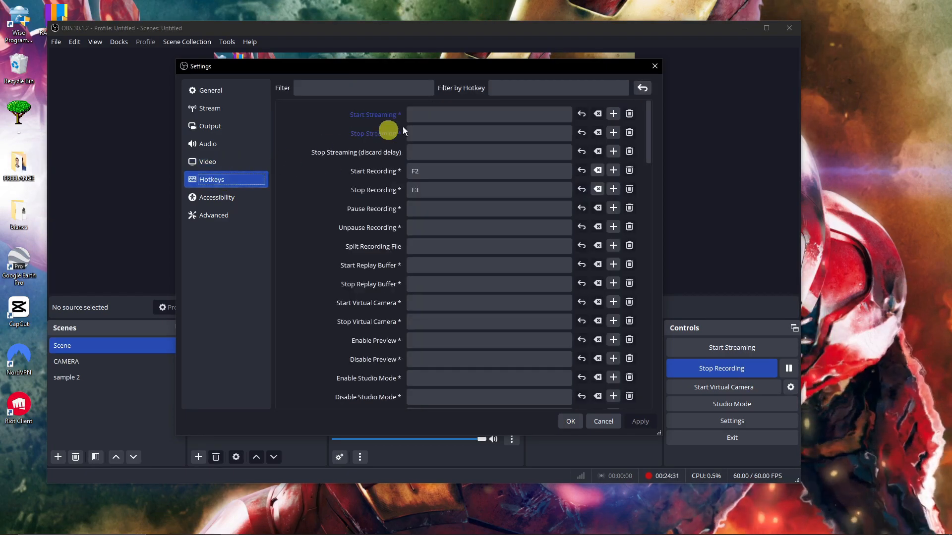
scroll(506, 149, down, 10)
scroll(507, 149, up, 10)
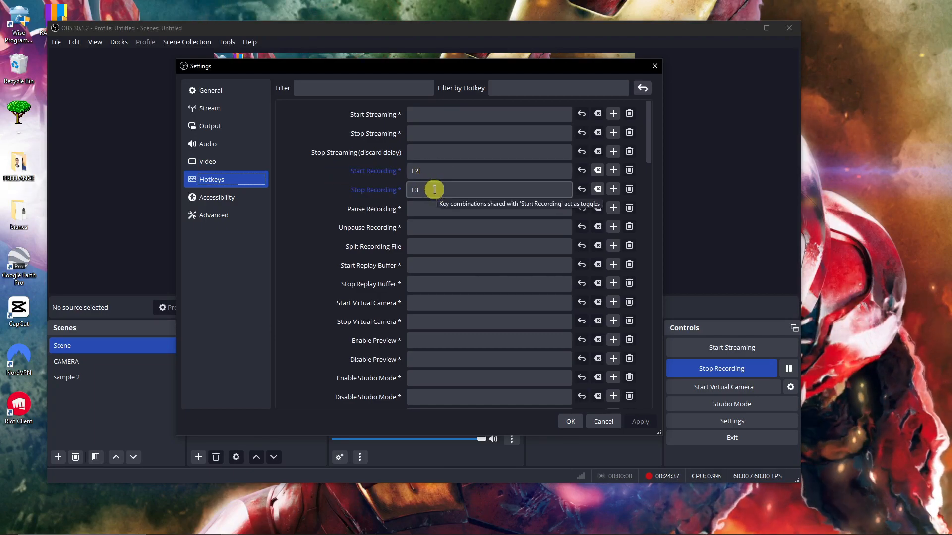
Step: Examine the Accessibility colors and the Advanced settings down to the network and source options, and close the settings without changes
click(235, 205)
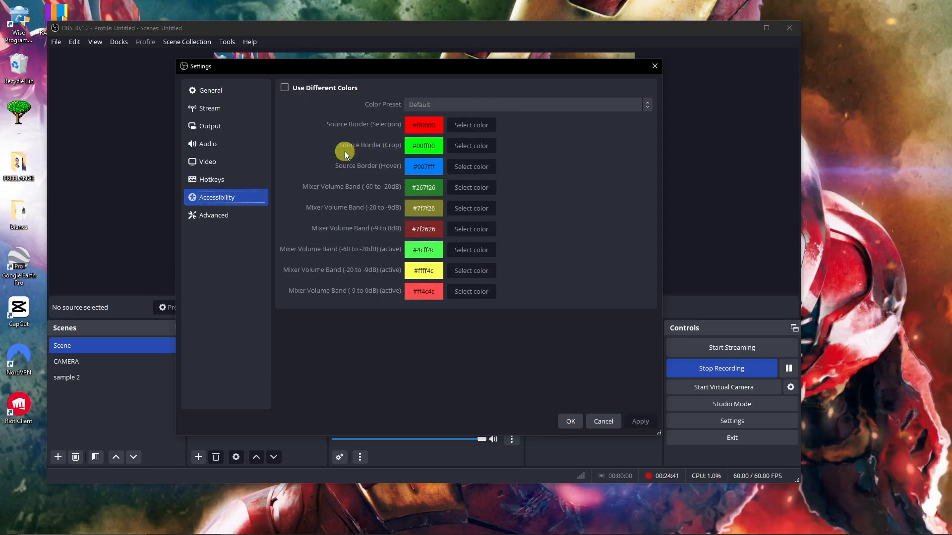
click(234, 213)
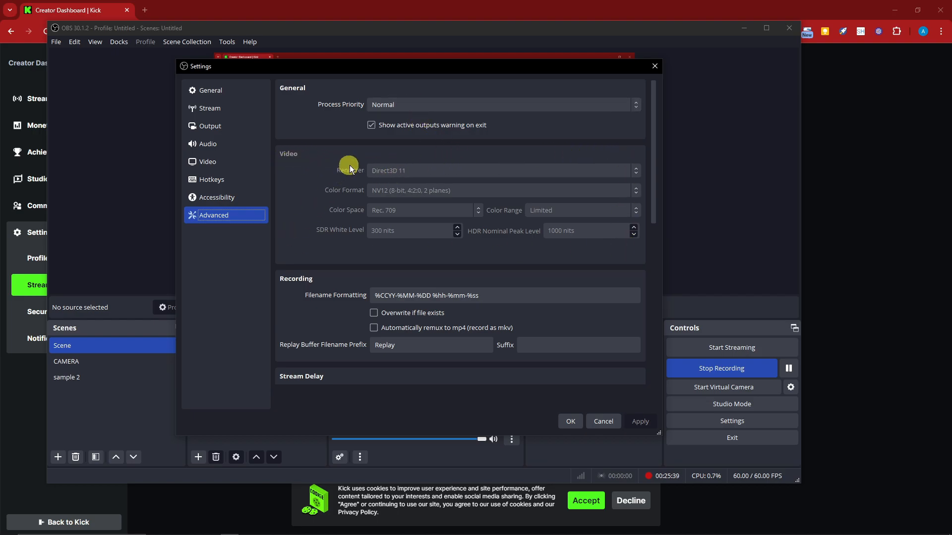
scroll(436, 196, down, 5)
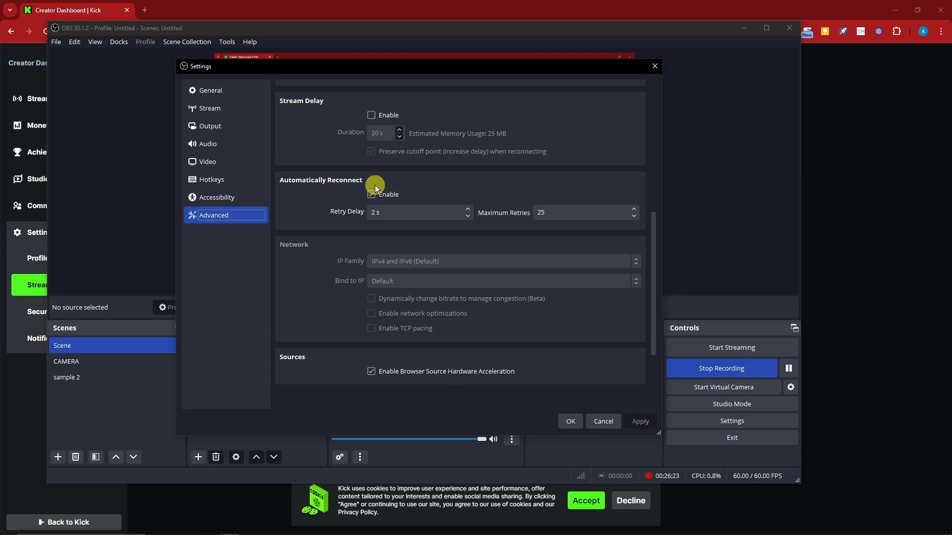
click(609, 422)
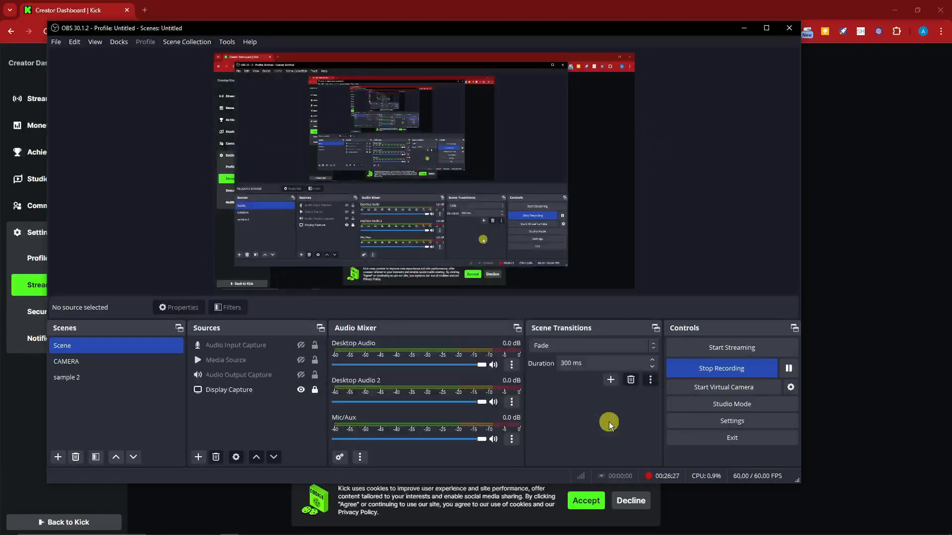